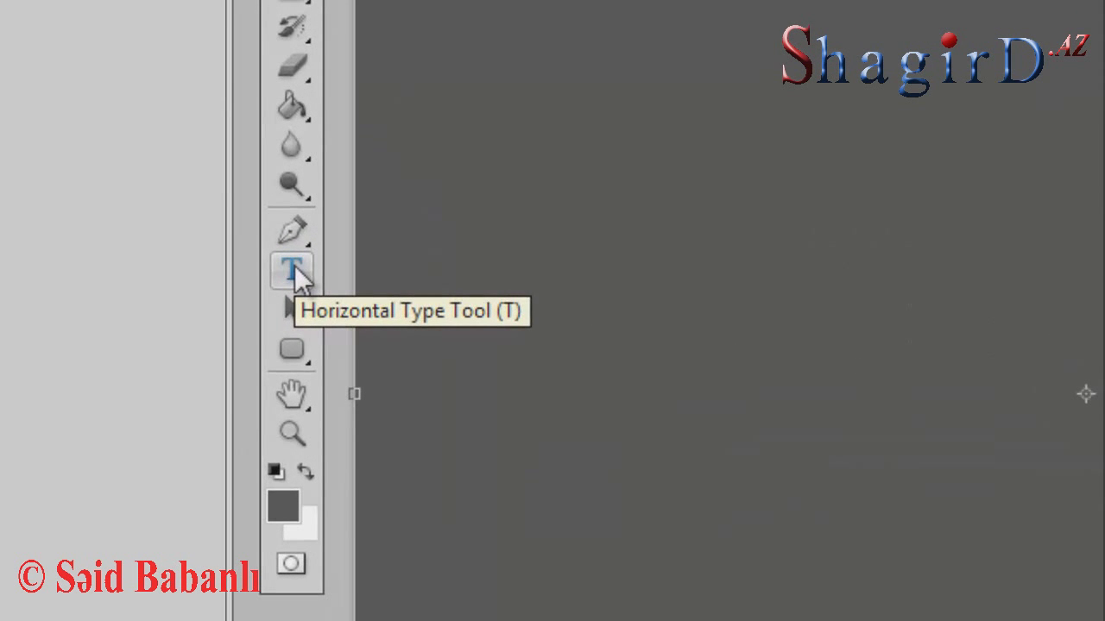
Step: Type the text 'SHAGIRD.AZ' in bold blue Times New Roman on the gray canvas
{"action": "left_click", "coordinate": [294, 274]}
{"action": "left_click", "coordinate": [543, 289]}
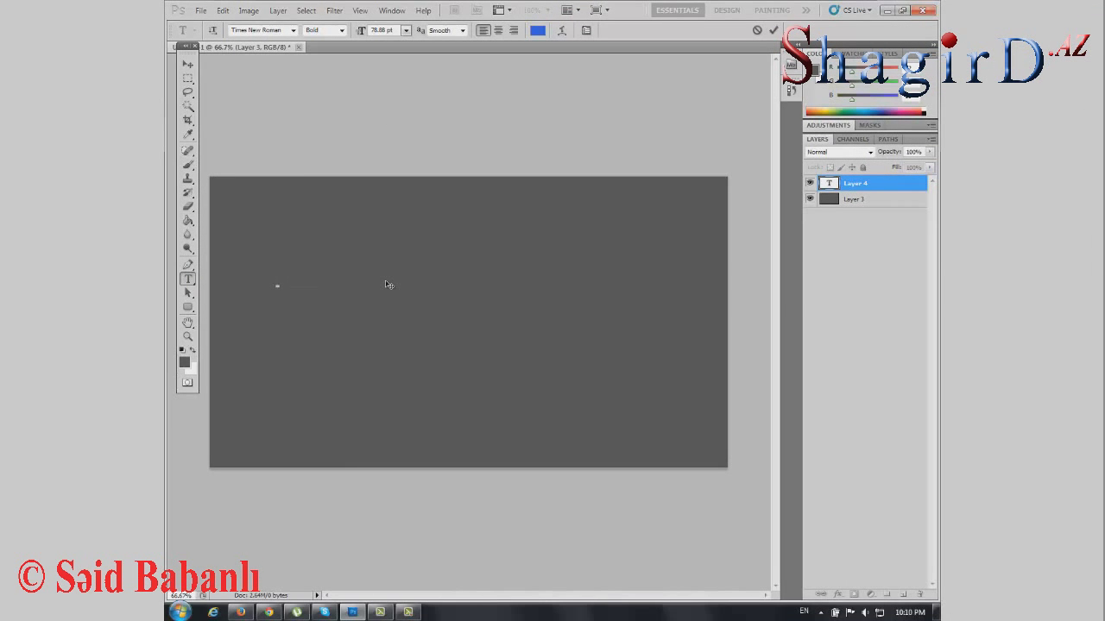
{"action": "type", "text": "SHAGIRD.A"}
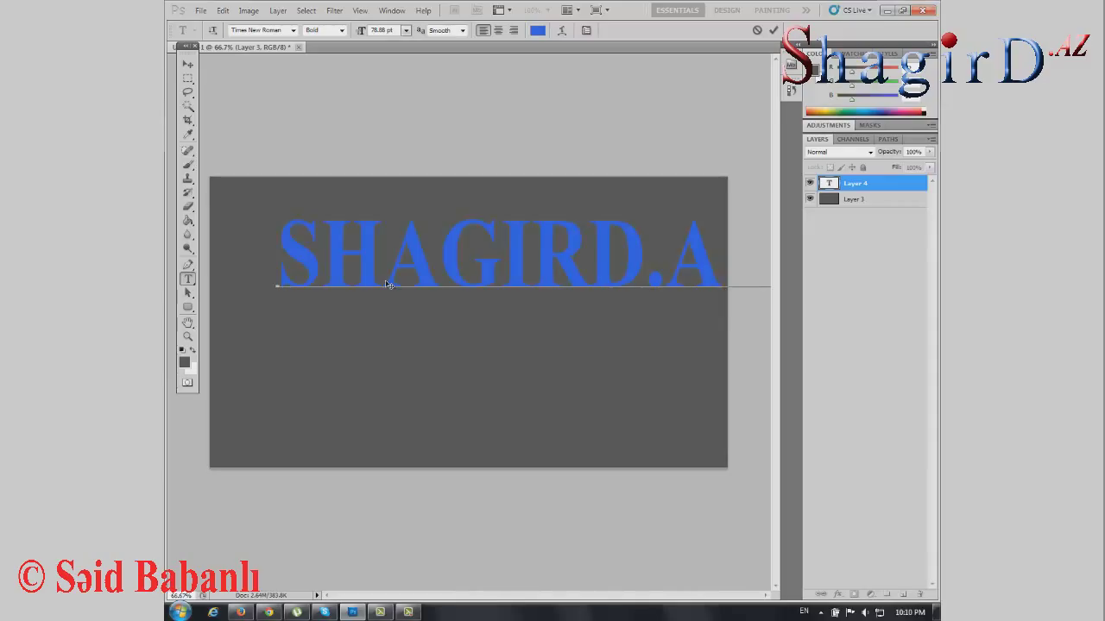
{"action": "key", "text": "ctrl+a"}
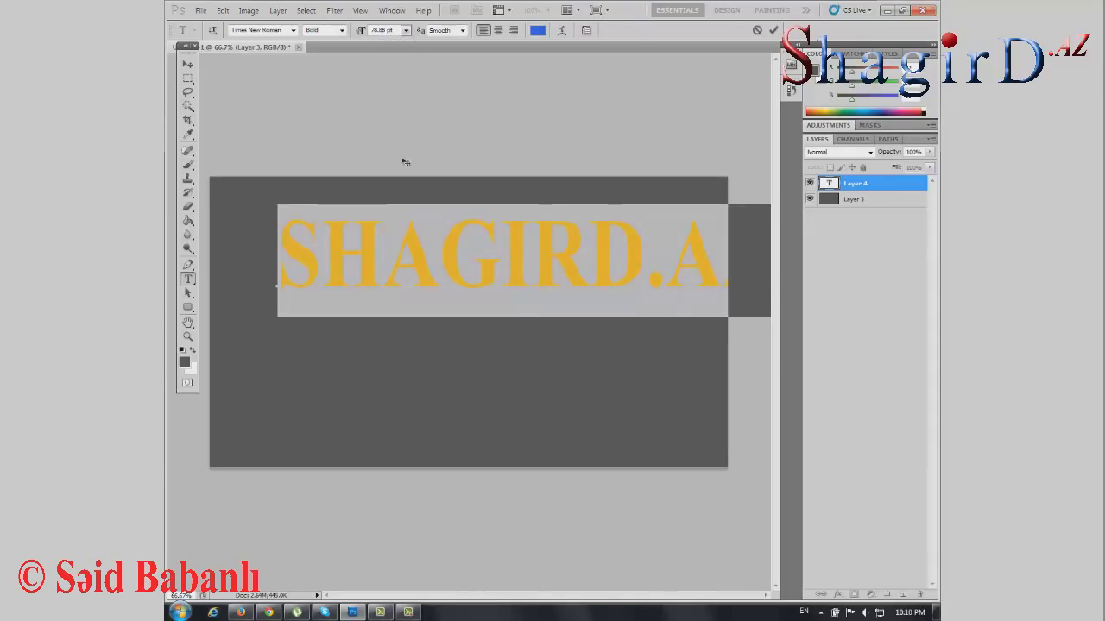
{"action": "left_click", "coordinate": [773, 31]}
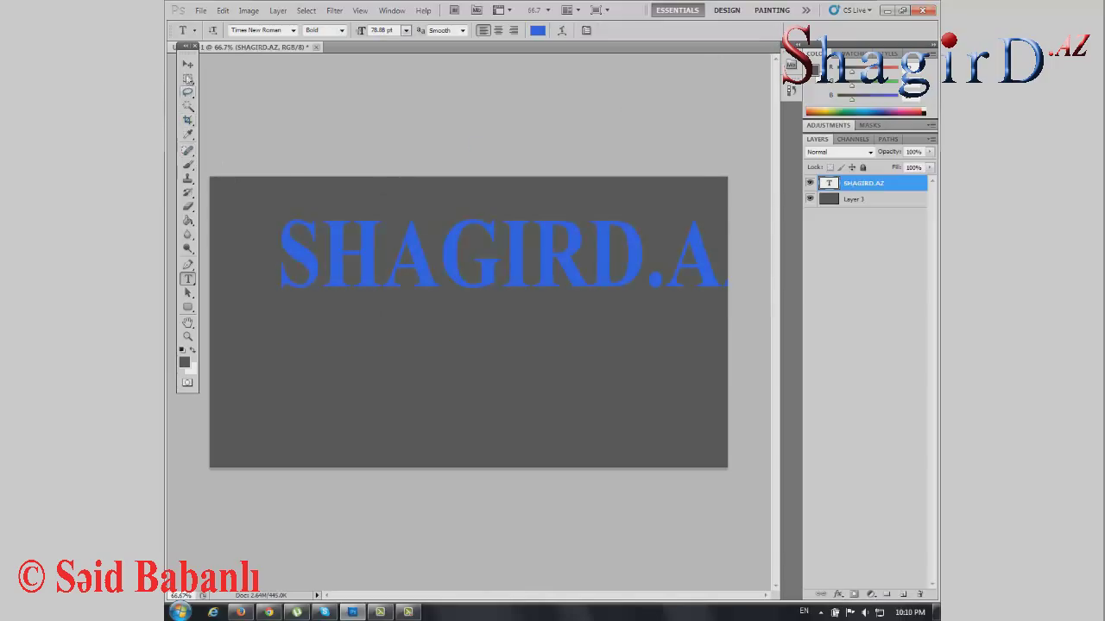
{"action": "left_click", "coordinate": [187, 64]}
Step: Shift the SHAGIRD.AZ text into view and stretch it vertically to about 203% height
{"action": "mouse_move", "coordinate": [440, 278]}
{"action": "left_mouse_down"}
{"action": "mouse_move", "coordinate": [414, 289]}
{"action": "mouse_move", "coordinate": [385, 325]}
{"action": "left_mouse_up"}
{"action": "key", "text": "ctrl+t"}
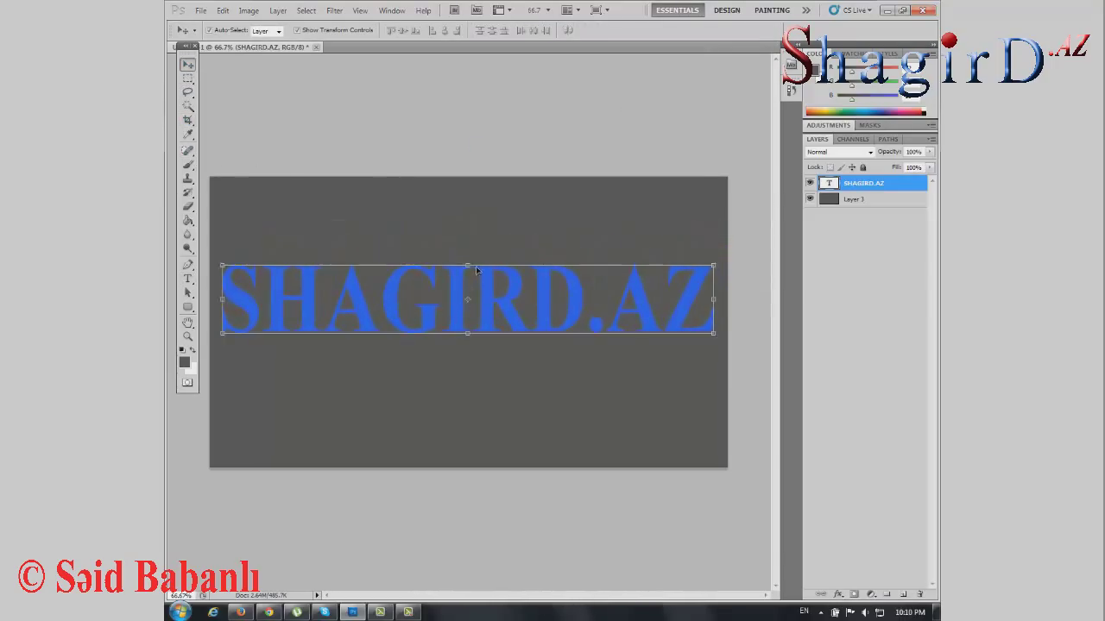
{"action": "left_click_drag", "start_coordinate": [467, 268], "coordinate": [484, 212]}
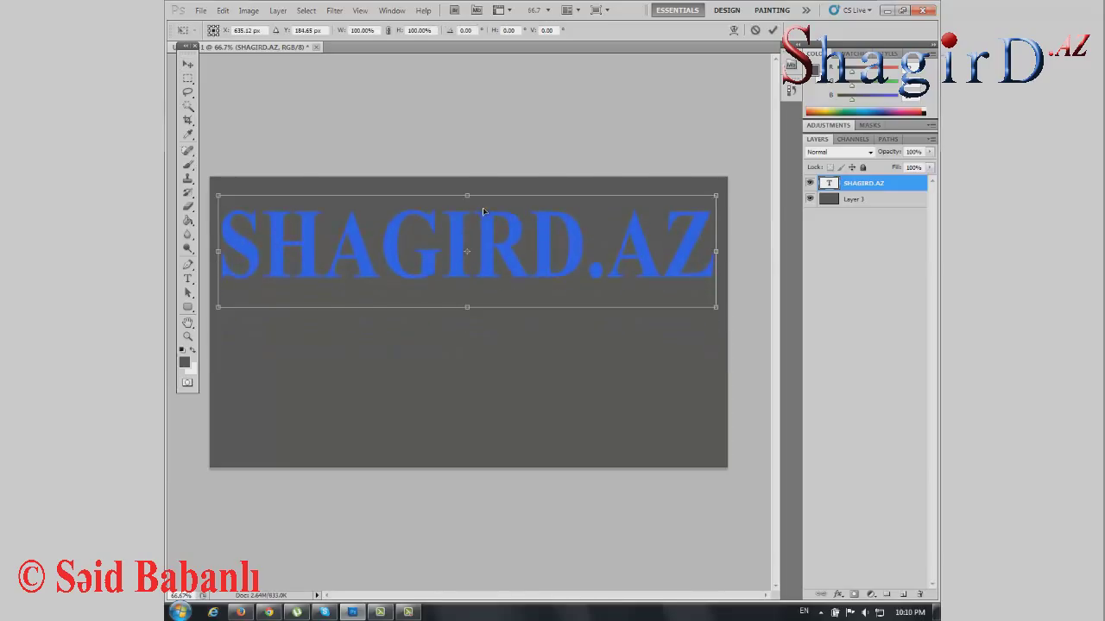
{"action": "left_click_drag", "start_coordinate": [460, 309], "coordinate": [473, 423]}
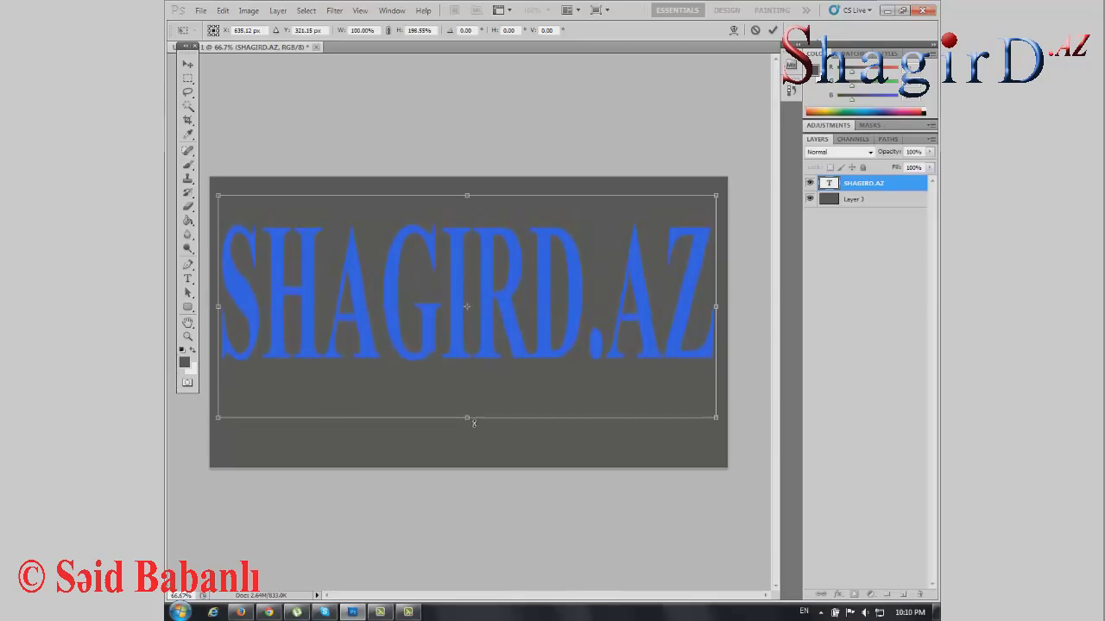
{"action": "left_click", "coordinate": [773, 29]}
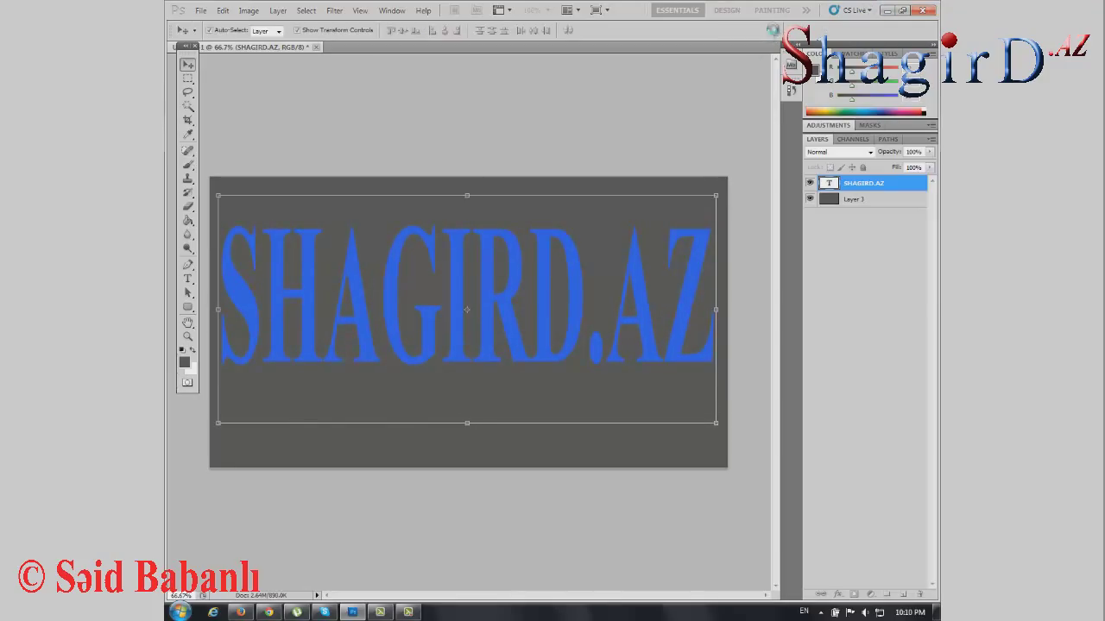
{"action": "left_click", "coordinate": [670, 117]}
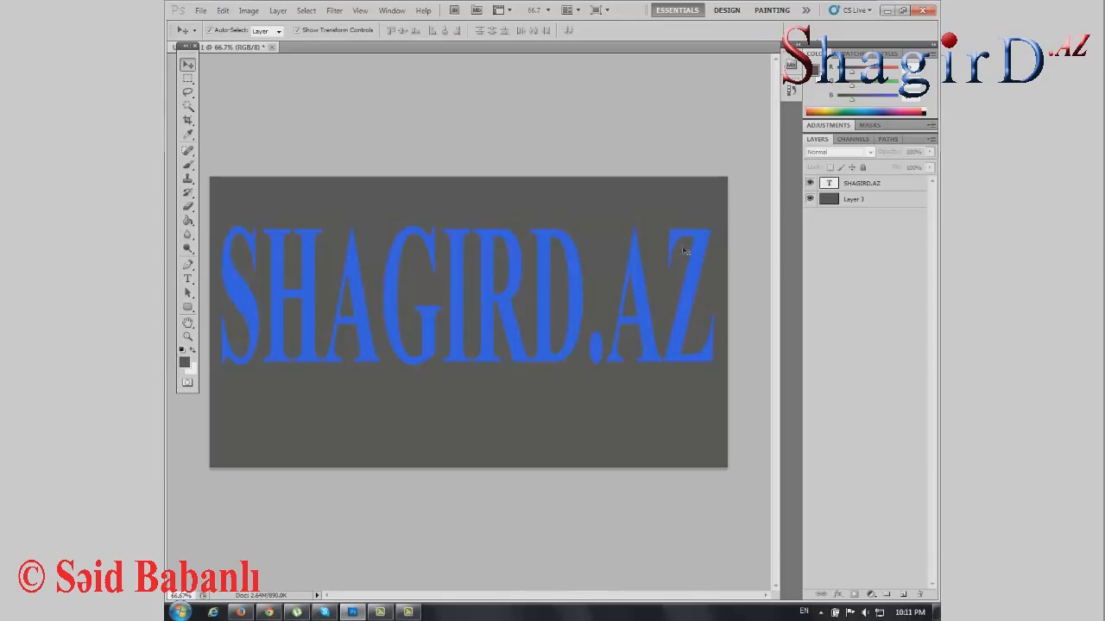
{"action": "left_click", "coordinate": [577, 270]}
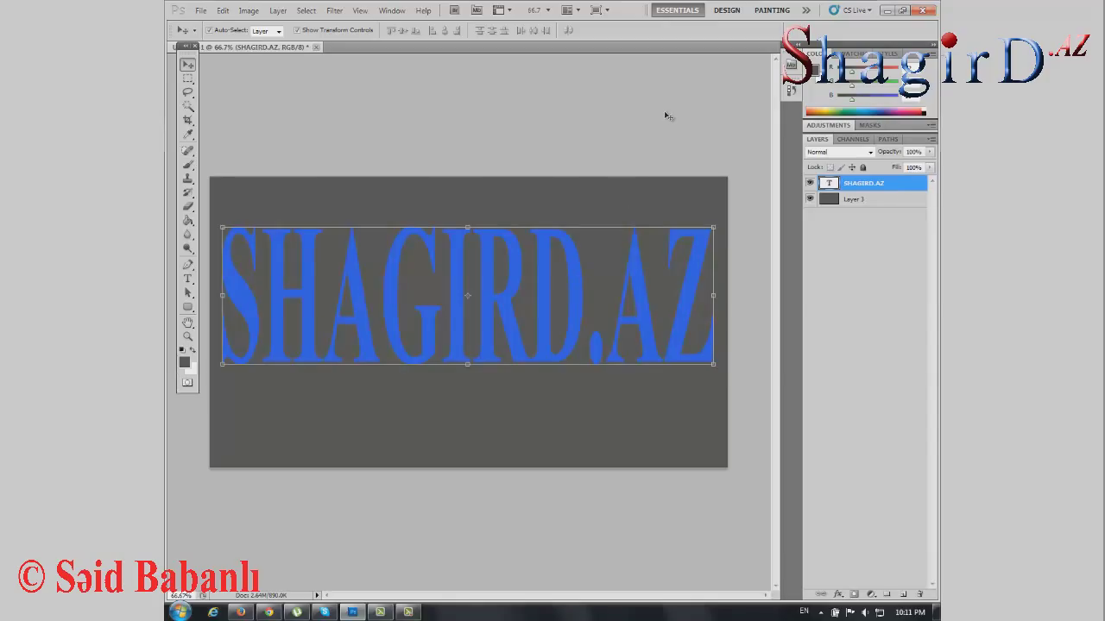
{"action": "left_click", "coordinate": [667, 114]}
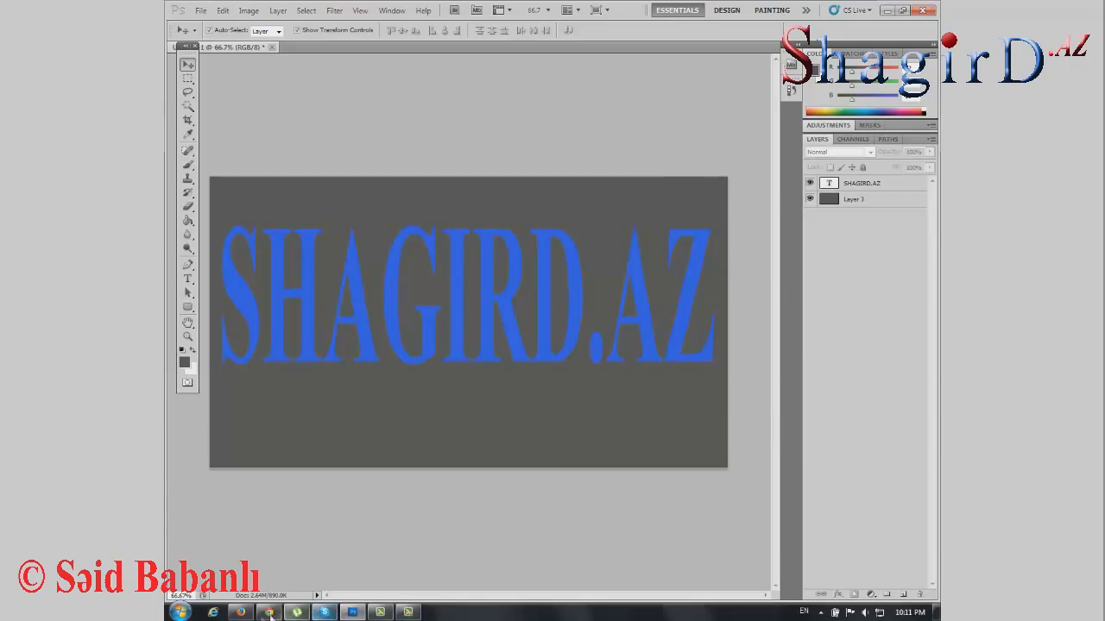
{"action": "mouse_move", "coordinate": [240, 612]}
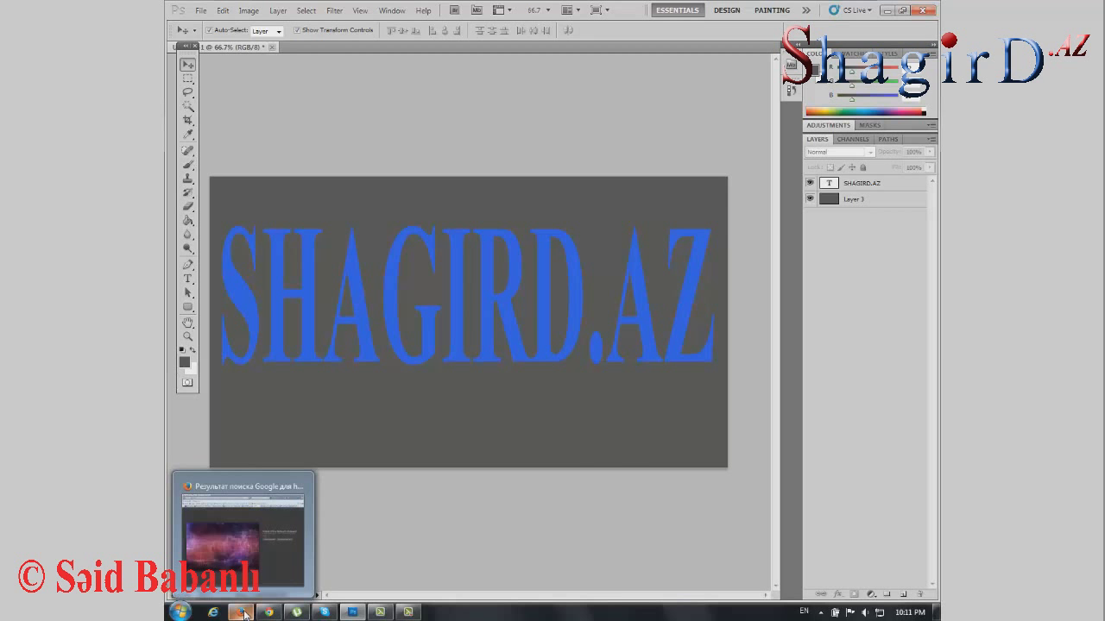
Step: Bring up the TEXTURE Google Images results in Firefox
{"action": "left_click", "coordinate": [244, 535]}
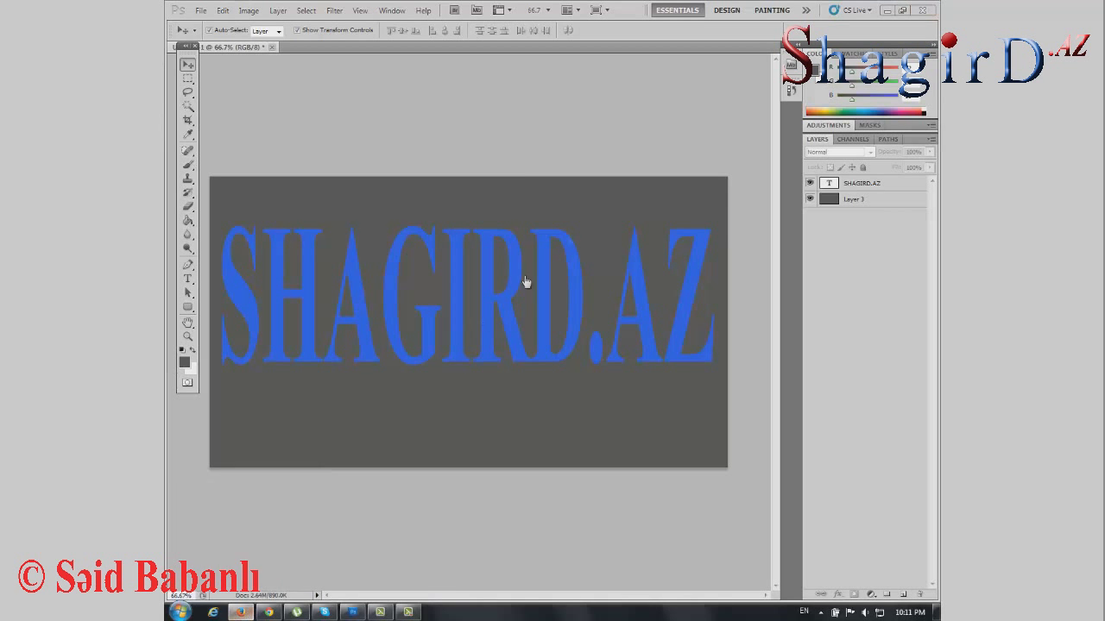
{"action": "left_click", "coordinate": [576, 90]}
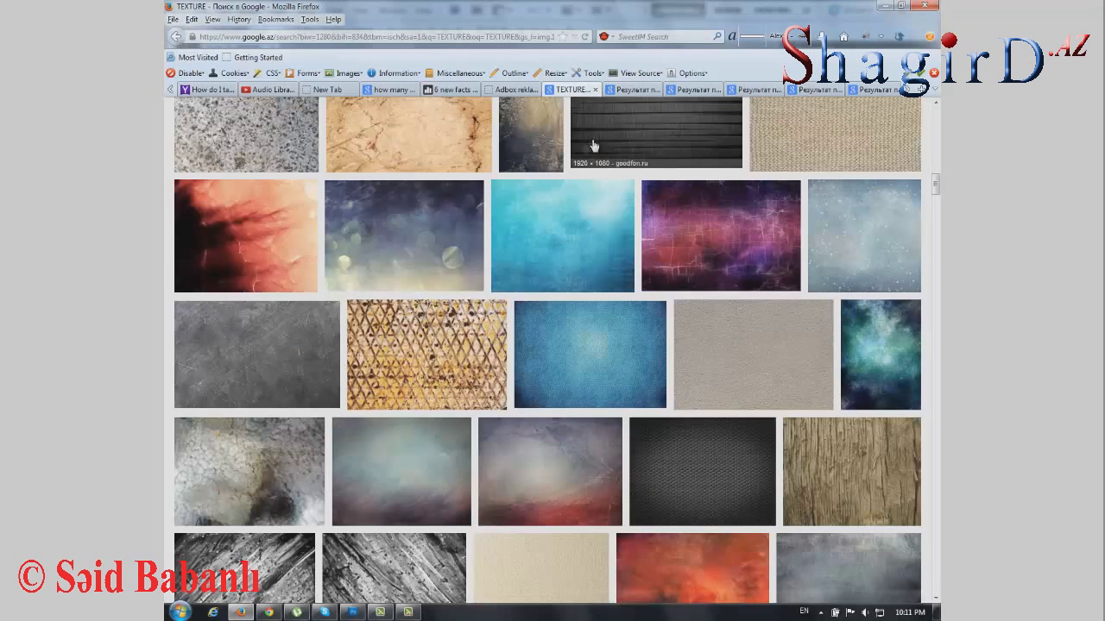
{"action": "scroll", "coordinate": [484, 120], "scroll_direction": "up", "scroll_amount": 1}
{"action": "scroll", "coordinate": [484, 120], "scroll_direction": "up", "scroll_amount": 5}
{"action": "scroll", "coordinate": [484, 120], "scroll_direction": "up", "scroll_amount": 5}
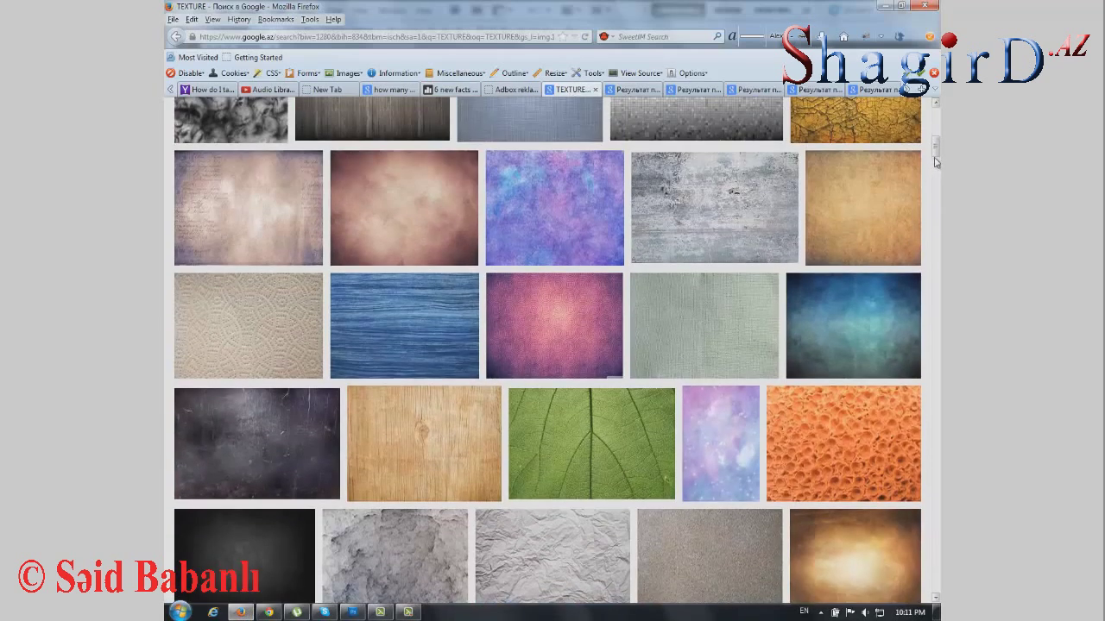
{"action": "scroll", "coordinate": [484, 120], "scroll_direction": "up", "scroll_amount": 5}
{"action": "scroll", "coordinate": [544, 345], "scroll_direction": "up", "scroll_amount": 5}
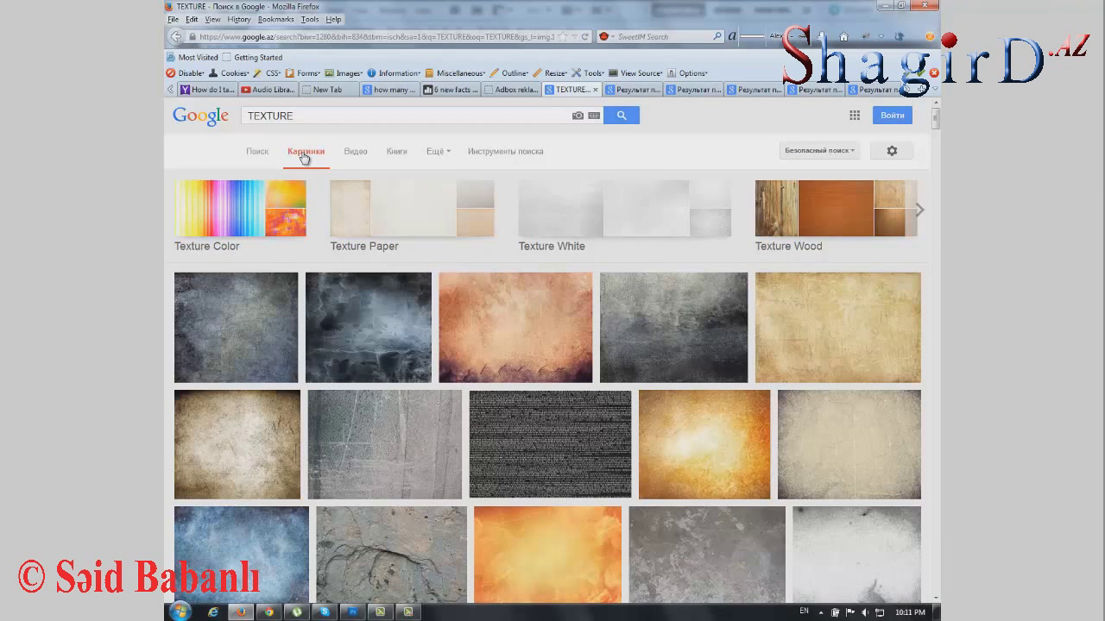
Step: Open the green leaf texture preview and drag it into the Photoshop document
{"action": "left_click_drag", "start_coordinate": [296, 116], "coordinate": [240, 119]}
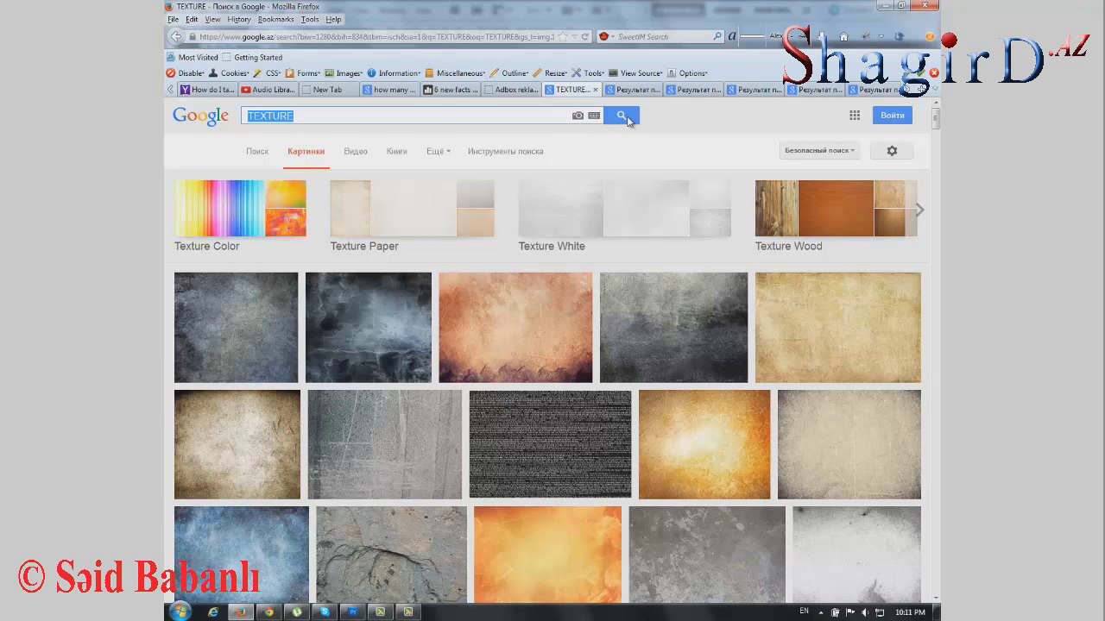
{"action": "scroll", "coordinate": [653, 308], "scroll_direction": "down", "scroll_amount": 2}
{"action": "scroll", "coordinate": [654, 308], "scroll_direction": "down", "scroll_amount": 3}
{"action": "scroll", "coordinate": [654, 308], "scroll_direction": "down", "scroll_amount": 2}
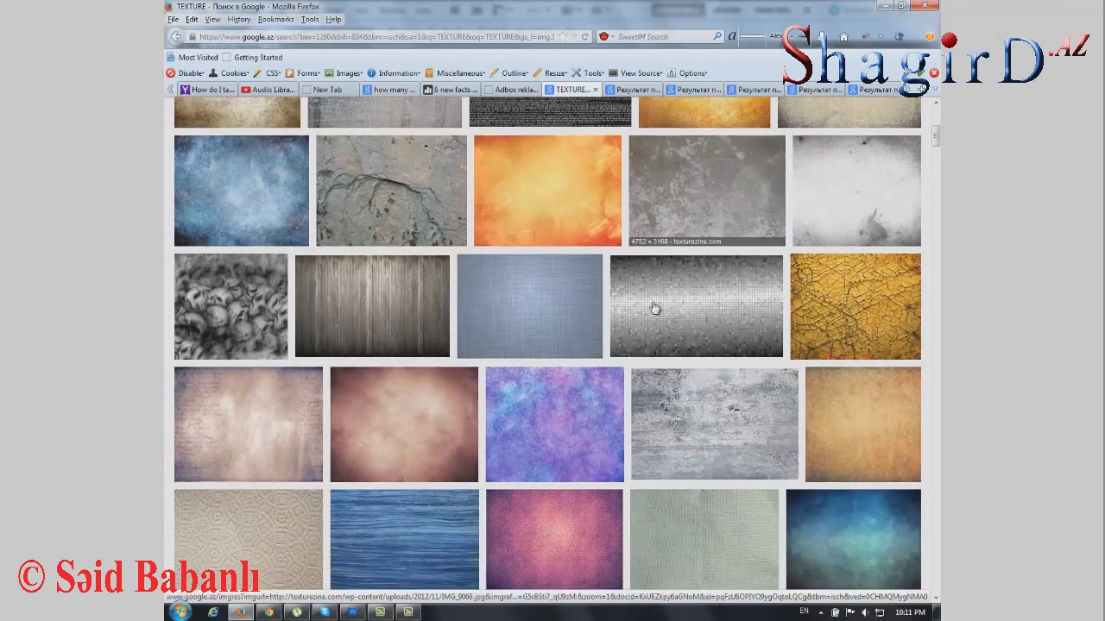
{"action": "scroll", "coordinate": [654, 308], "scroll_direction": "down", "scroll_amount": 3}
{"action": "scroll", "coordinate": [654, 308], "scroll_direction": "down", "scroll_amount": 3}
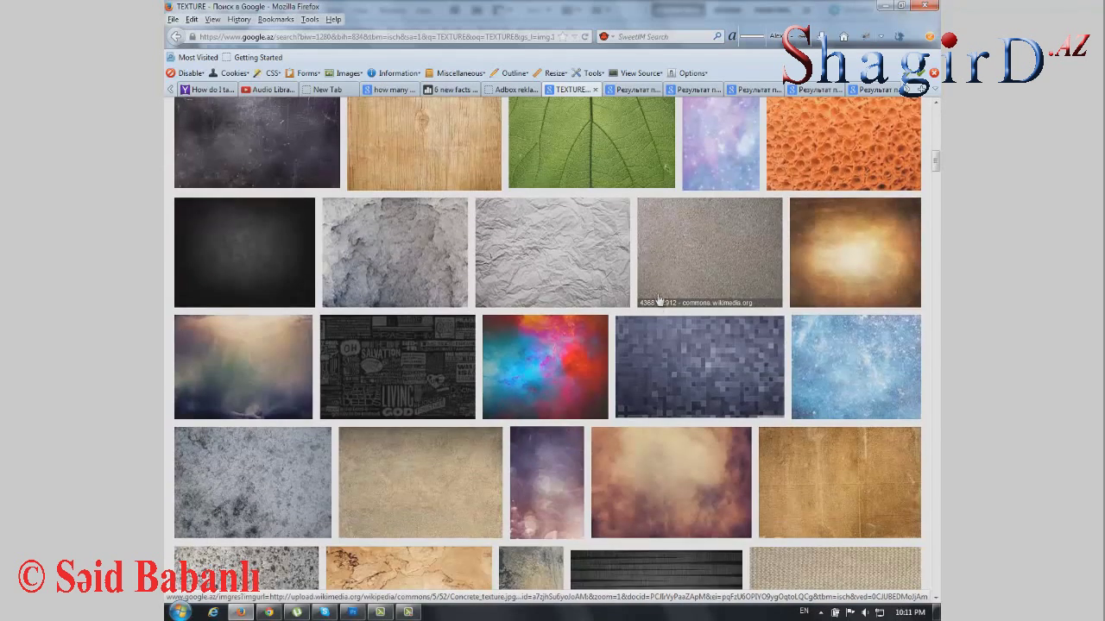
{"action": "scroll", "coordinate": [618, 274], "scroll_direction": "up", "scroll_amount": 2}
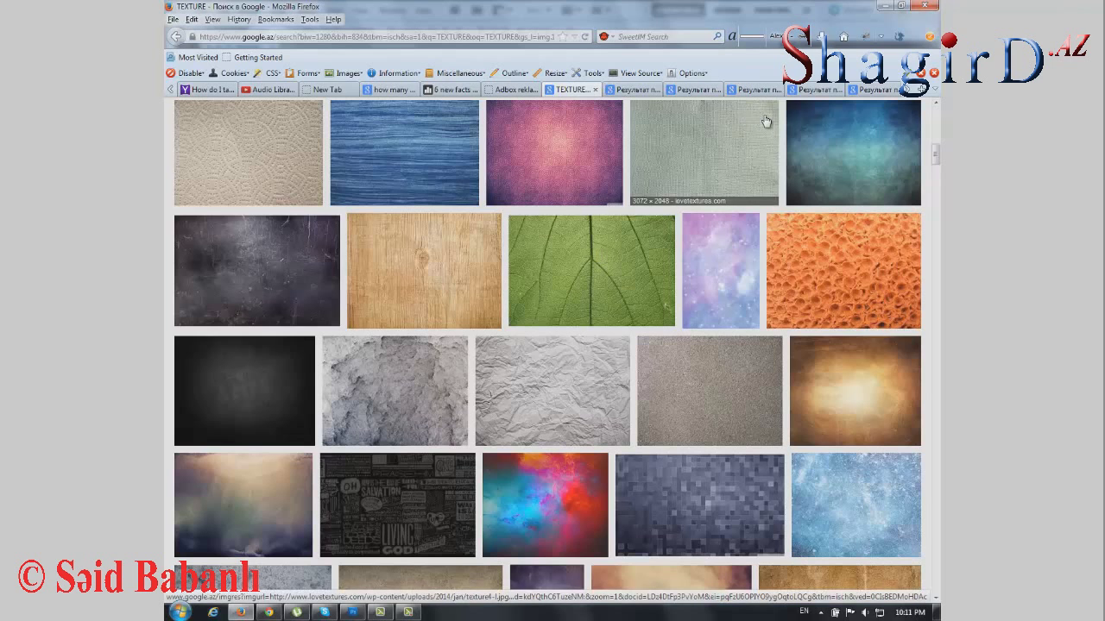
{"action": "left_click", "coordinate": [561, 299]}
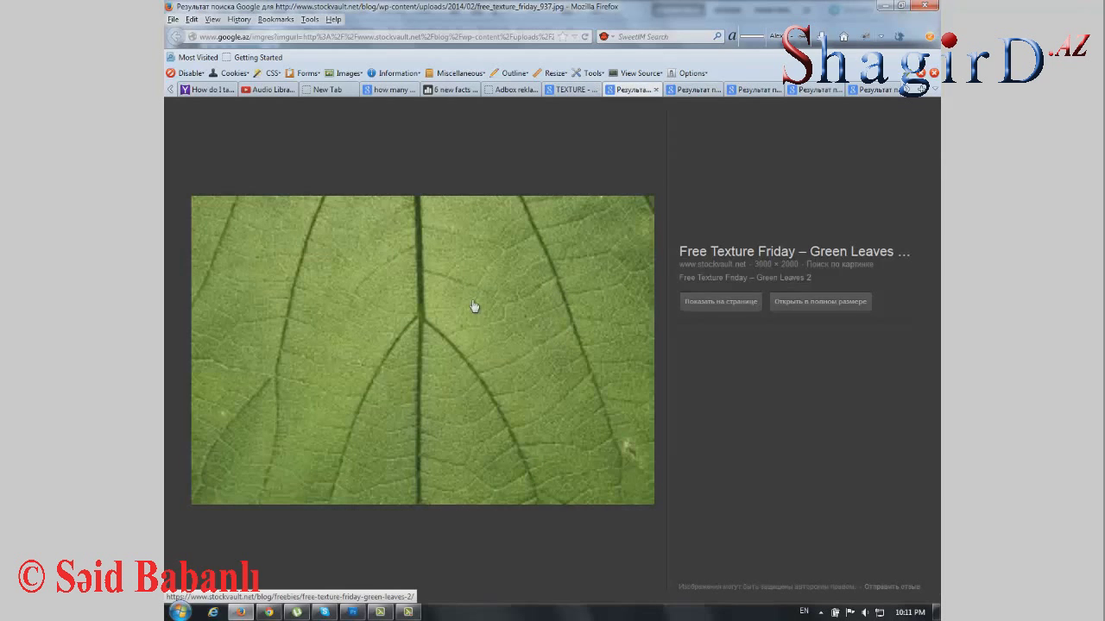
{"action": "mouse_move", "coordinate": [473, 308]}
{"action": "left_mouse_down"}
{"action": "mouse_move", "coordinate": [555, 351]}
{"action": "mouse_move", "coordinate": [352, 611]}
{"action": "mouse_move", "coordinate": [530, 215]}
{"action": "left_mouse_up"}
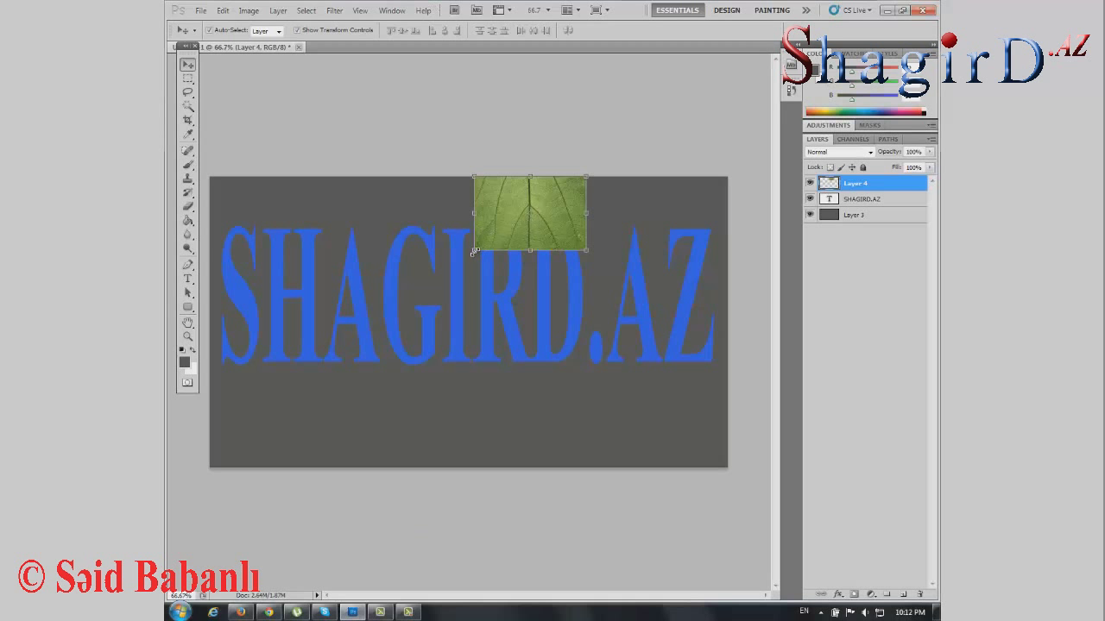
Step: Scale the Layer 4 leaf texture to span the full canvas width over the text
{"action": "left_click_drag", "start_coordinate": [470, 251], "coordinate": [214, 369]}
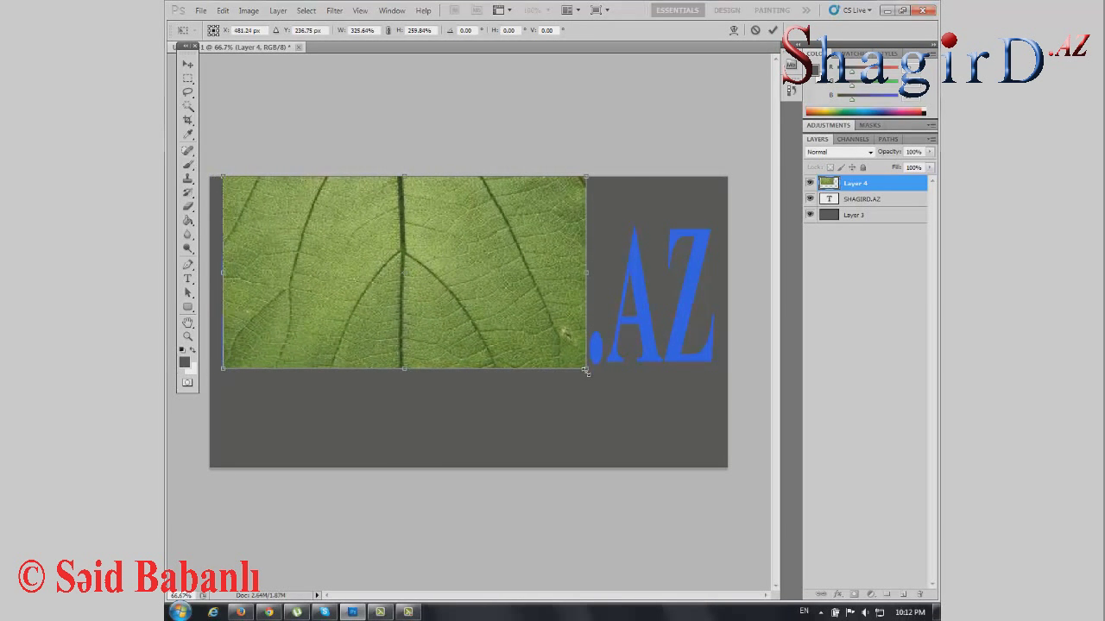
{"action": "left_click_drag", "start_coordinate": [586, 366], "coordinate": [731, 395]}
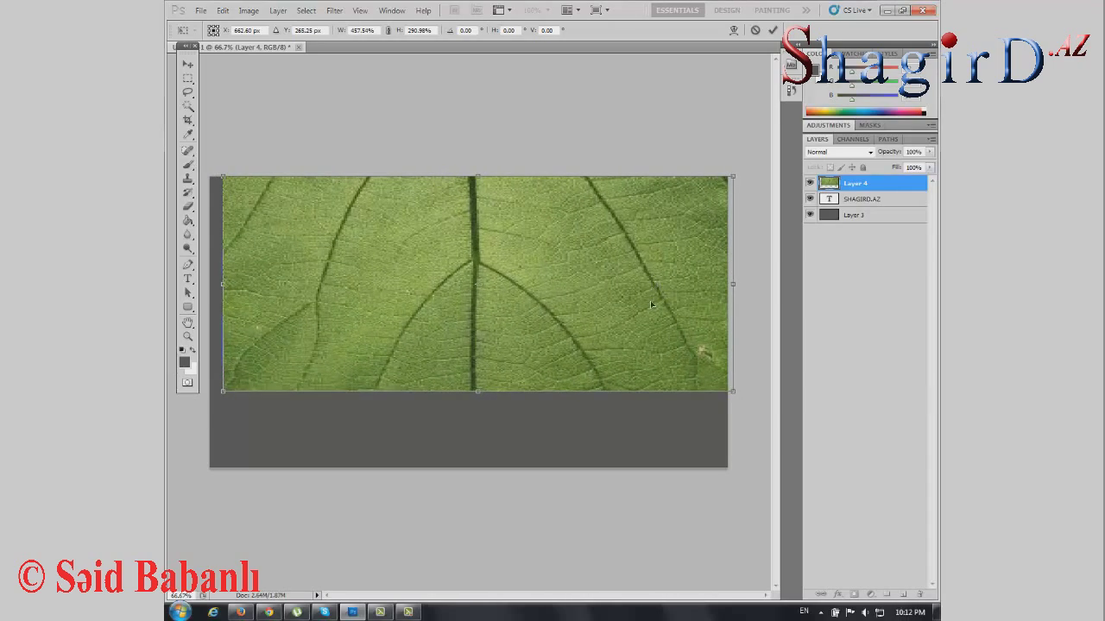
{"action": "left_click_drag", "start_coordinate": [649, 284], "coordinate": [648, 306]}
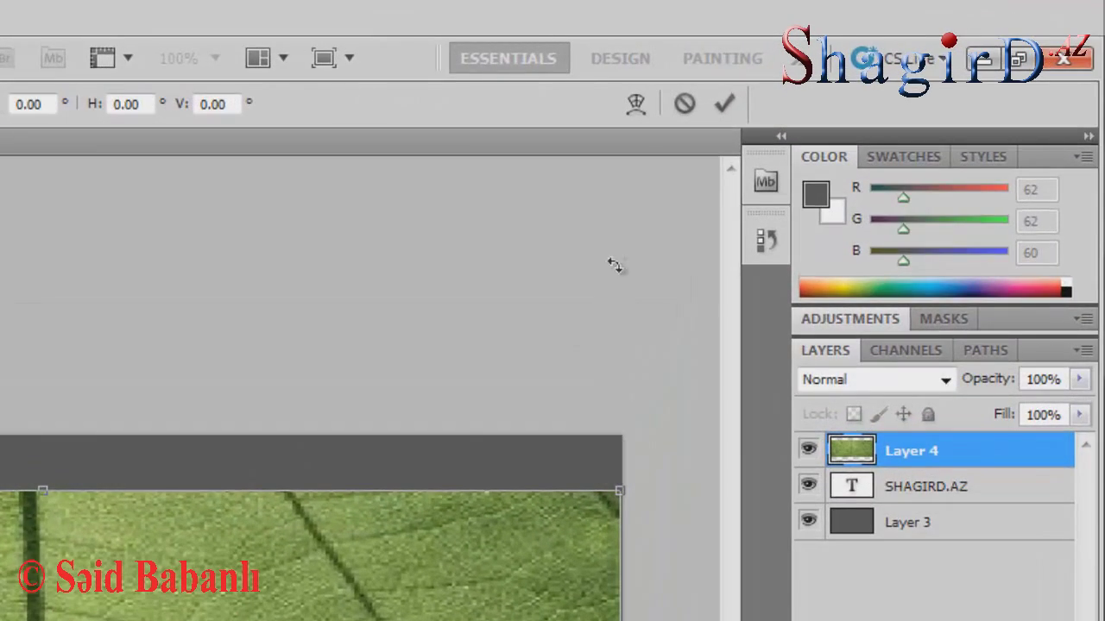
{"action": "left_click", "coordinate": [723, 105]}
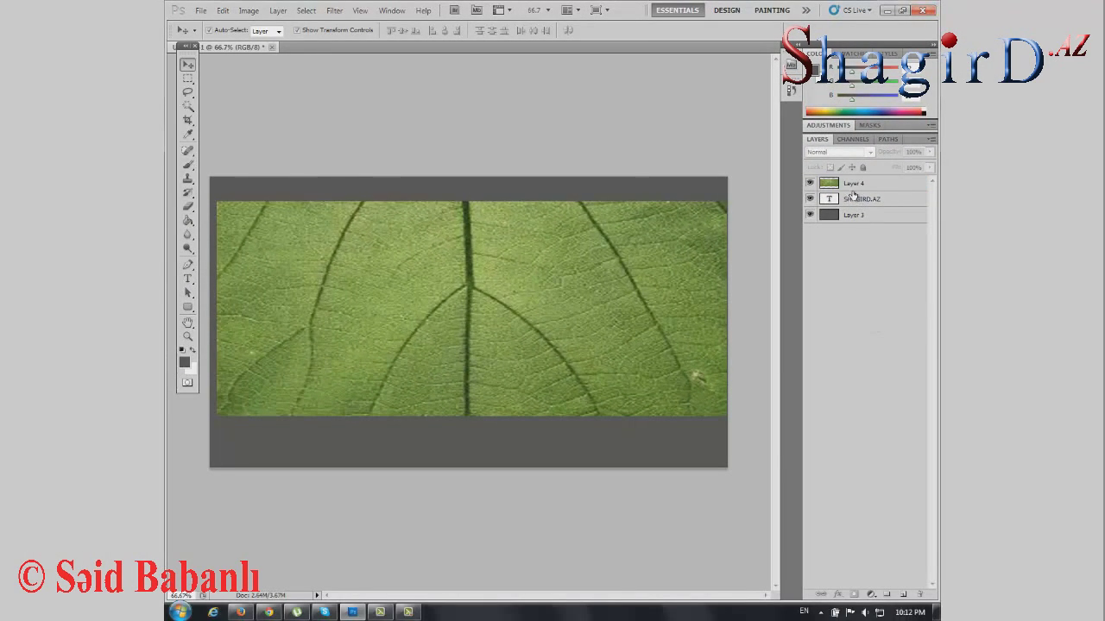
{"action": "left_click", "coordinate": [859, 200]}
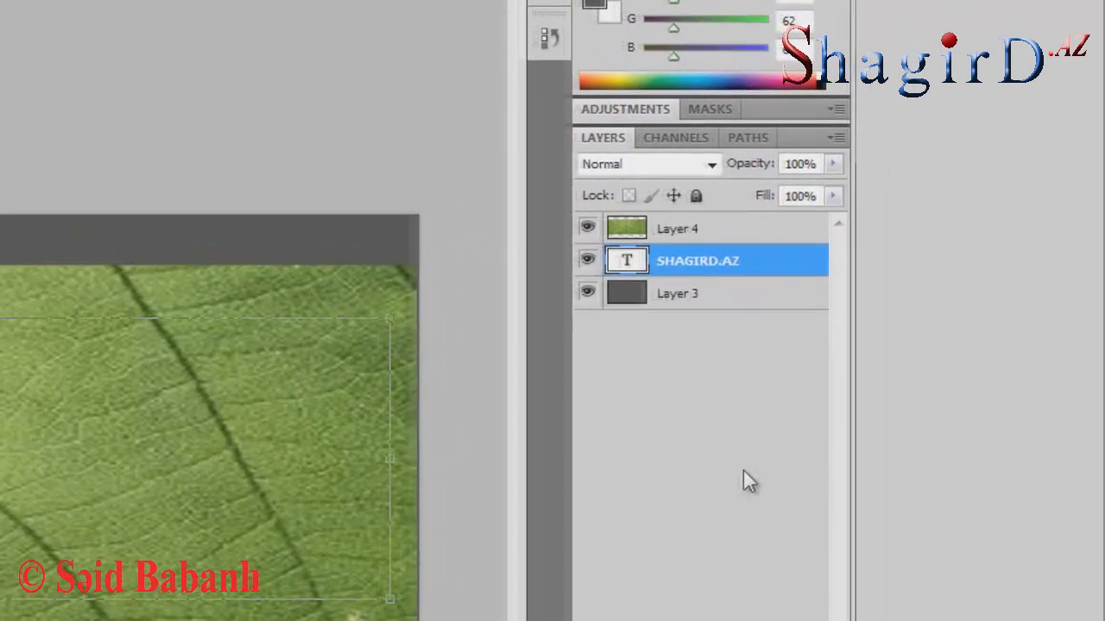
{"action": "left_click", "coordinate": [744, 471]}
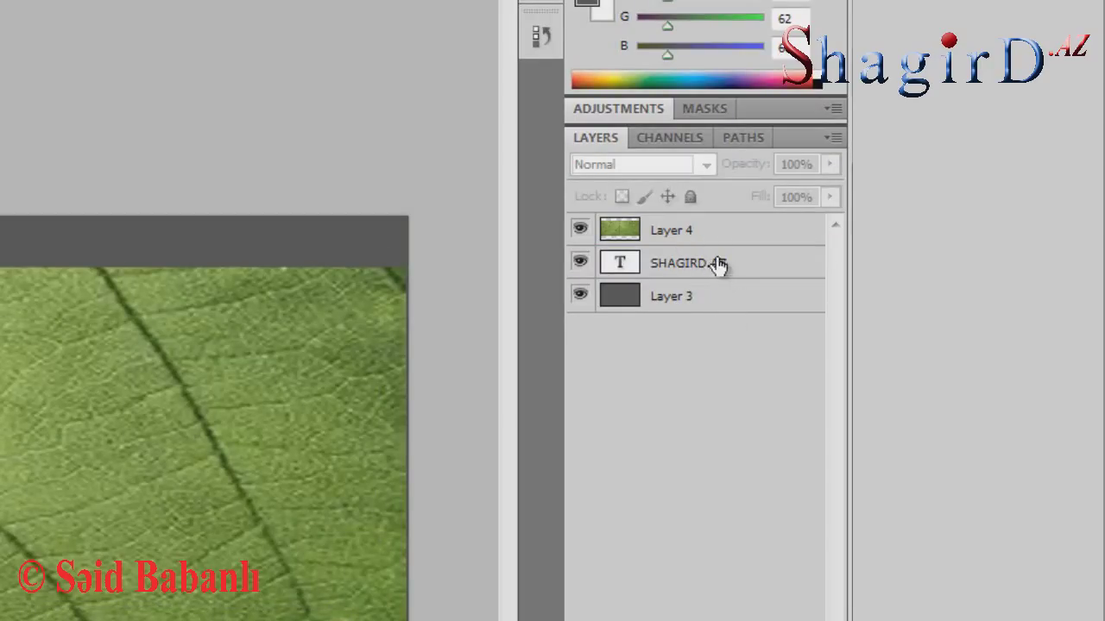
Step: Make Layer 4 a clipping mask on the SHAGIRD.AZ text layer
{"action": "left_click", "coordinate": [678, 234]}
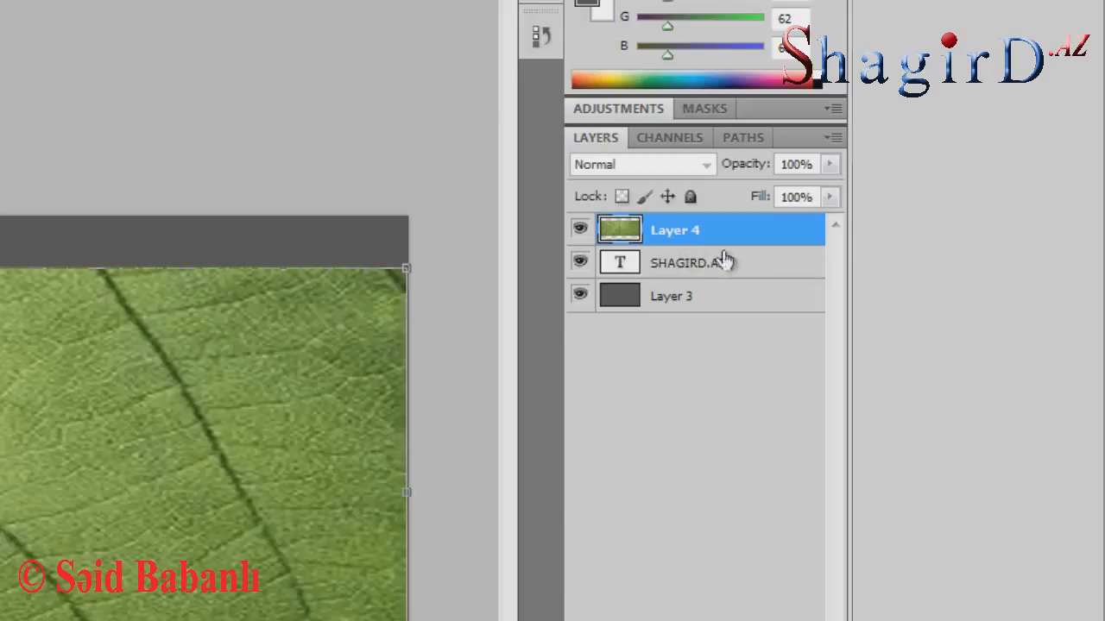
{"action": "right_click", "coordinate": [679, 233]}
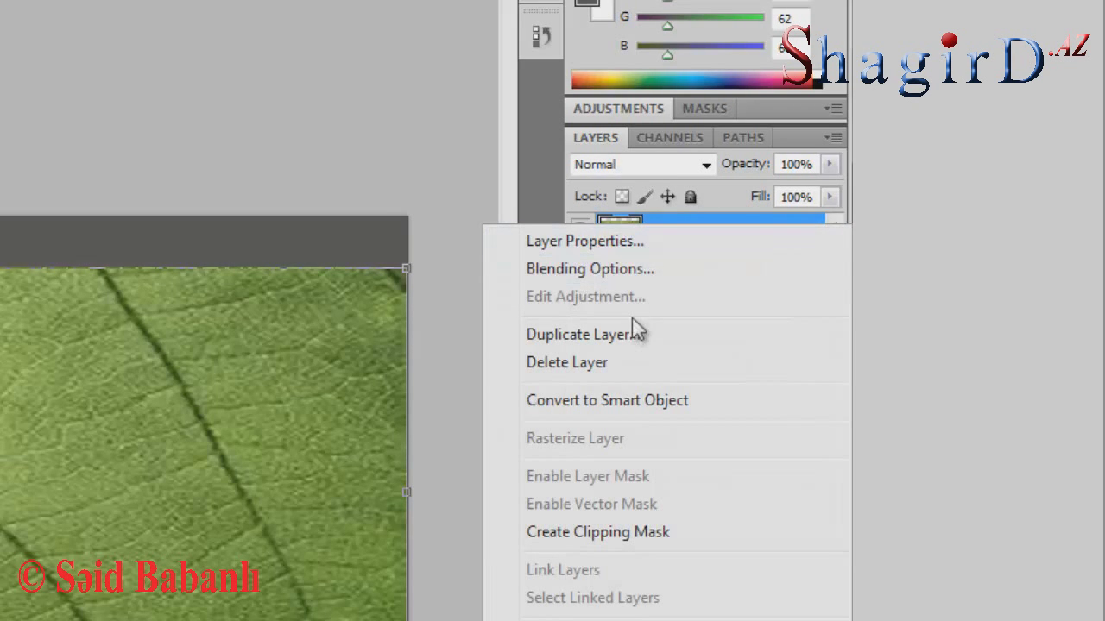
{"action": "left_click", "coordinate": [666, 532]}
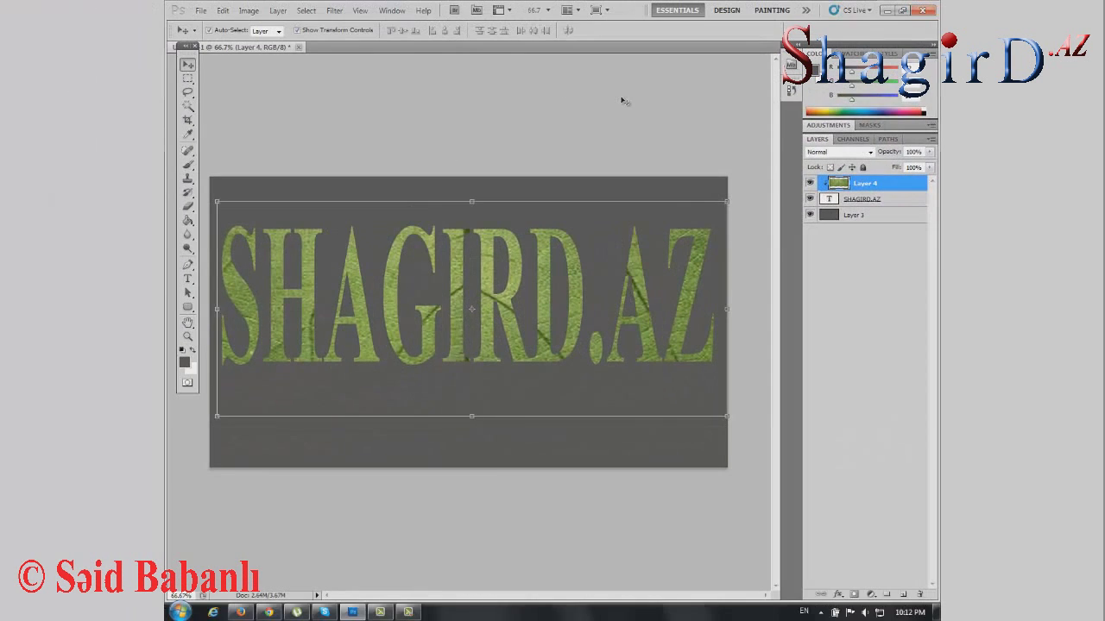
{"action": "left_click", "coordinate": [652, 132]}
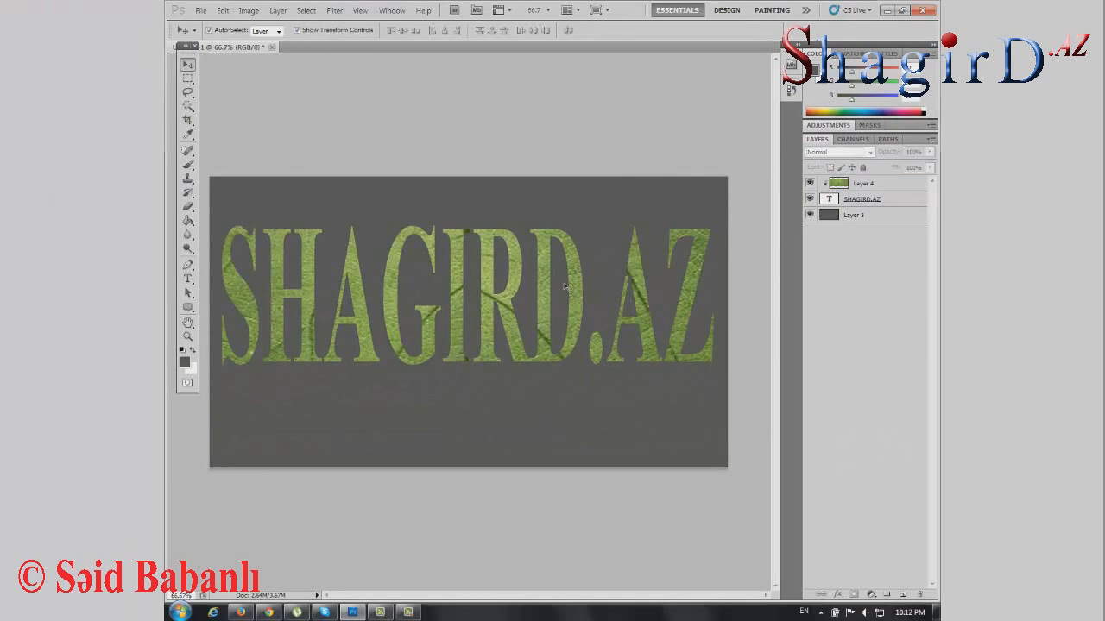
{"action": "left_click", "coordinate": [863, 184]}
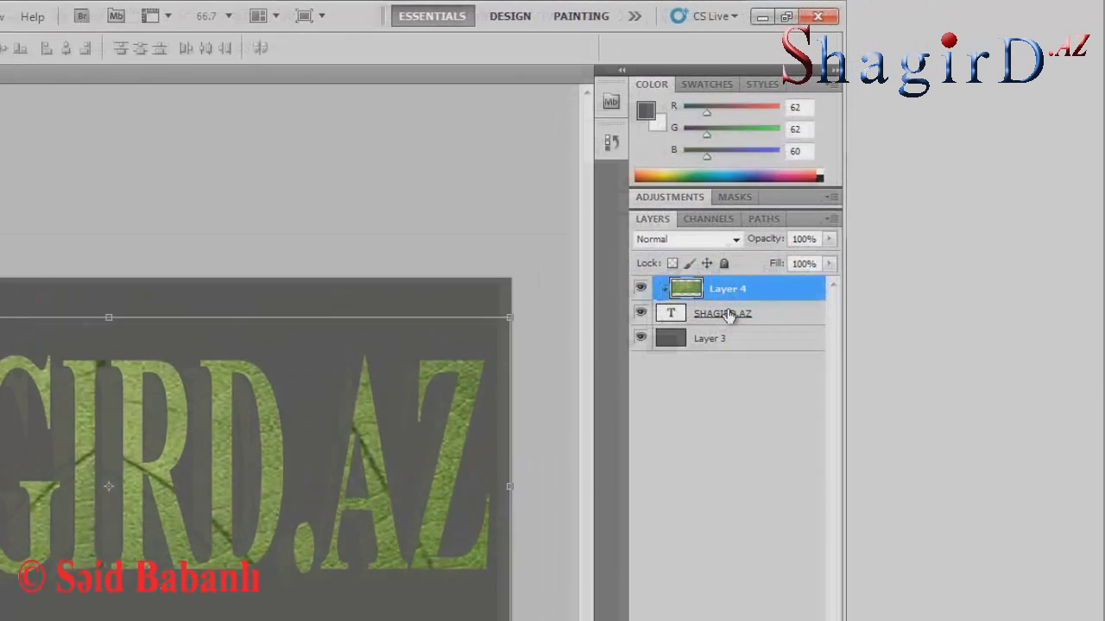
{"action": "left_click", "coordinate": [729, 314]}
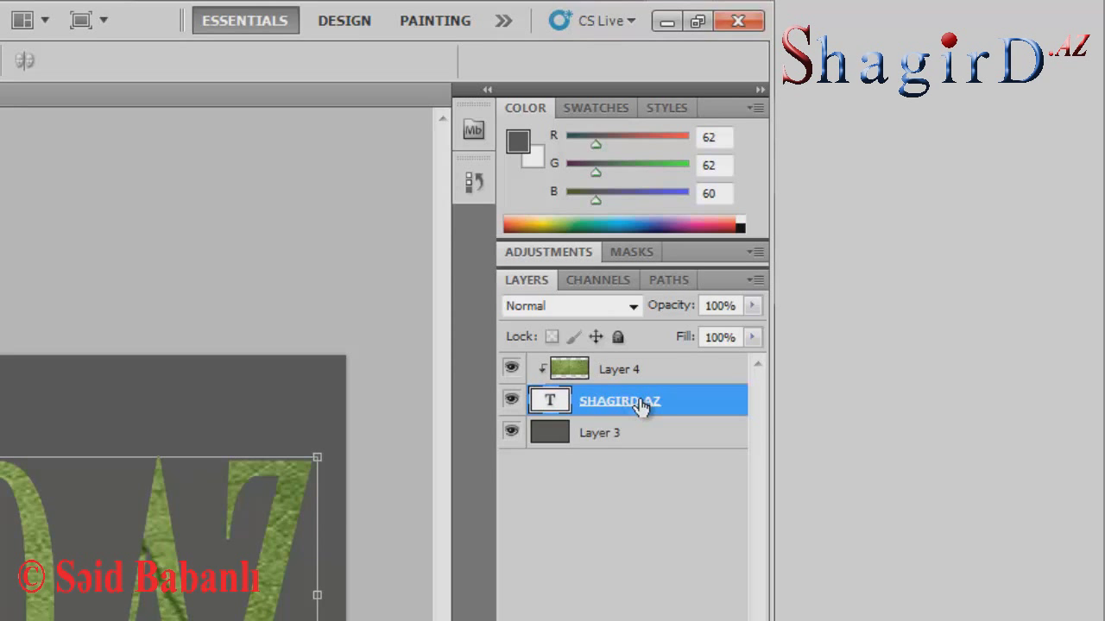
{"action": "right_click", "coordinate": [623, 407]}
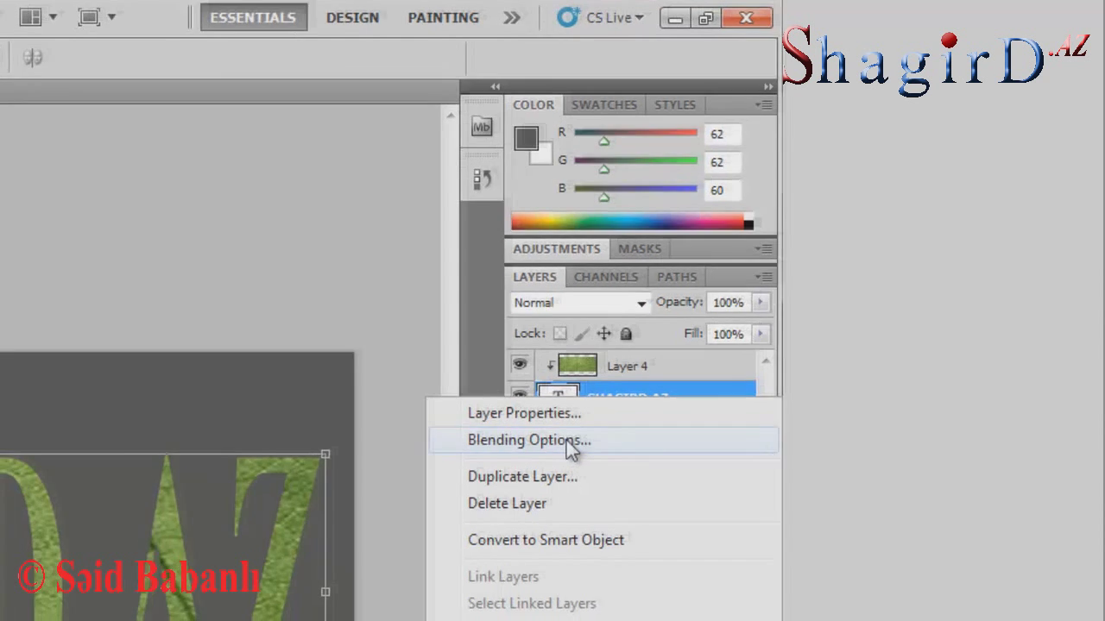
Step: Apply an Inner Bevel and Emboss with Depth 246%, Size 21 px and Soften 3 px
{"action": "left_click", "coordinate": [518, 443]}
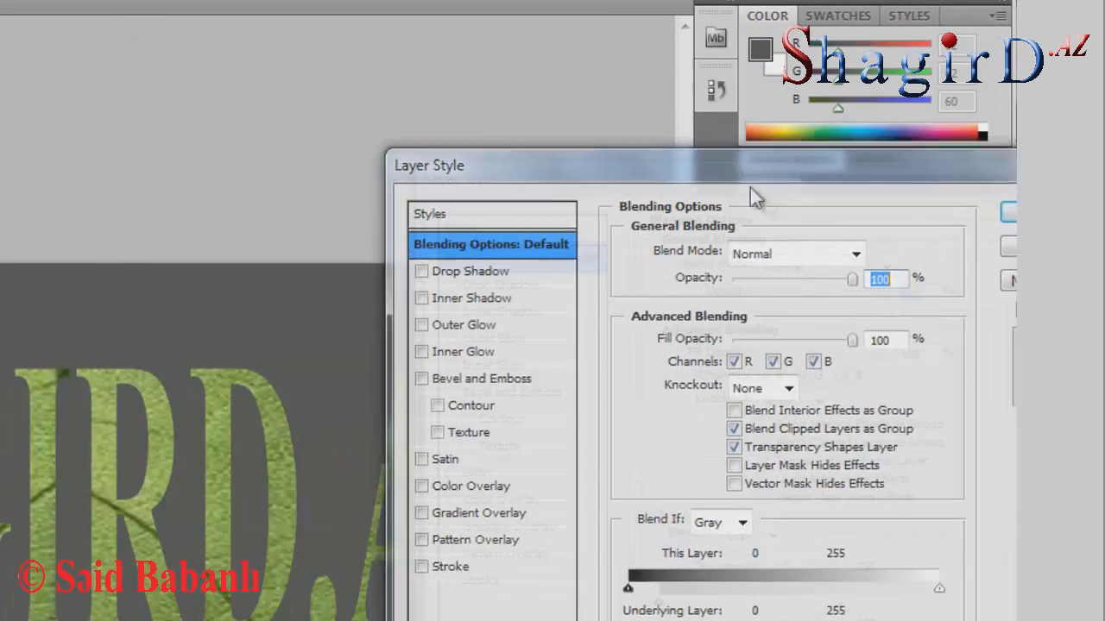
{"action": "left_click_drag", "start_coordinate": [777, 207], "coordinate": [788, 231]}
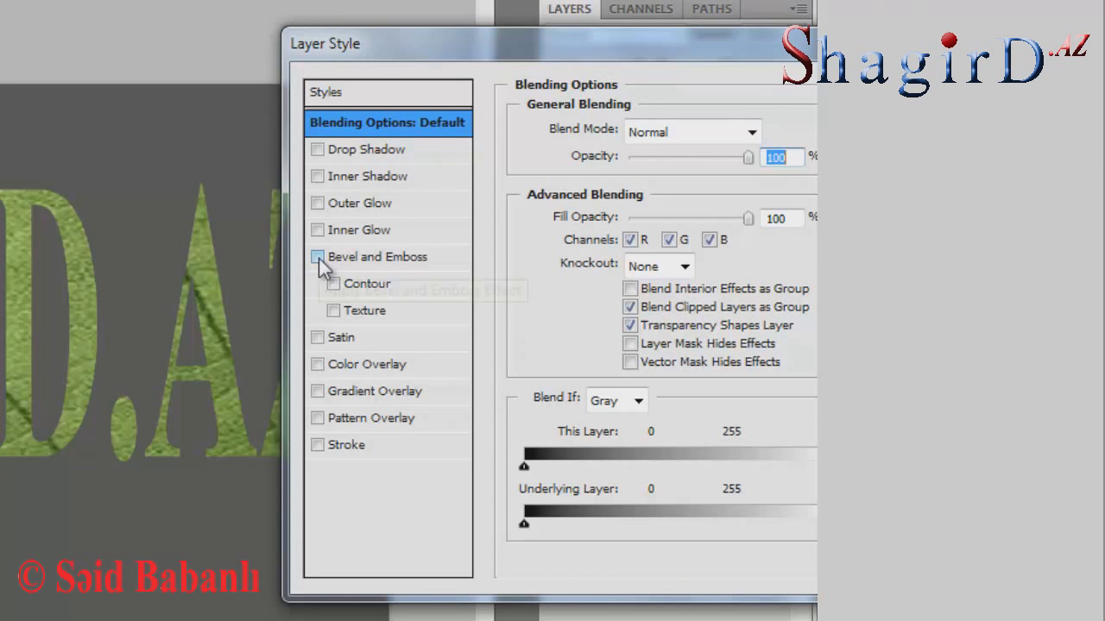
{"action": "left_click", "coordinate": [317, 258]}
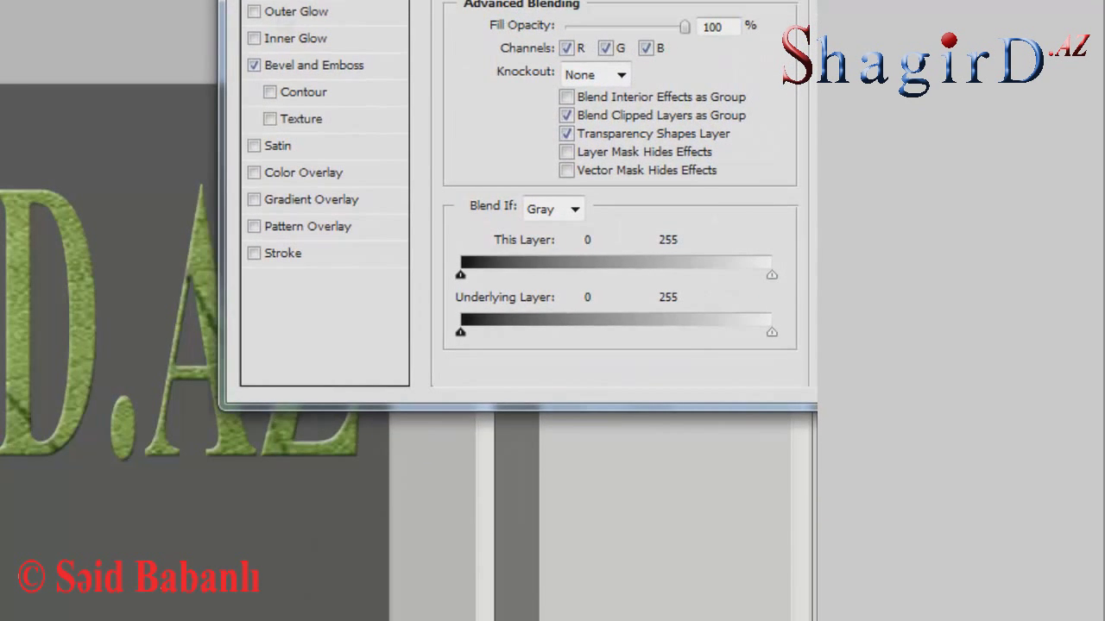
{"action": "left_click", "coordinate": [316, 73]}
{"action": "mouse_move", "coordinate": [555, 162]}
{"action": "left_mouse_down"}
{"action": "mouse_move", "coordinate": [548, 168]}
{"action": "mouse_move", "coordinate": [567, 169]}
{"action": "left_mouse_up"}
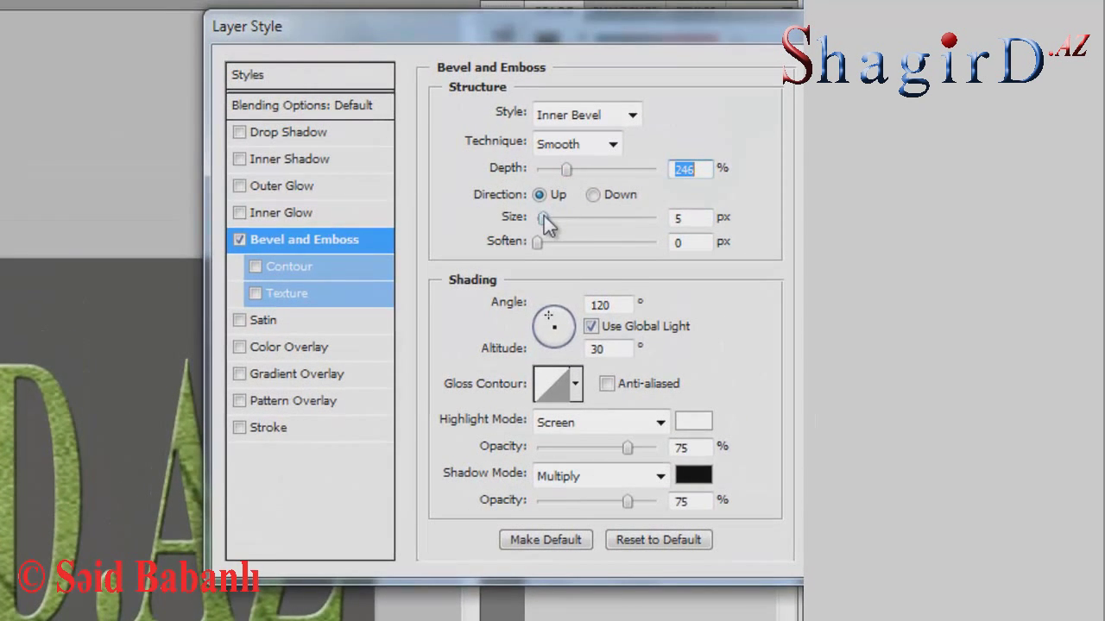
{"action": "mouse_move", "coordinate": [544, 216]}
{"action": "left_mouse_down"}
{"action": "mouse_move", "coordinate": [567, 216]}
{"action": "mouse_move", "coordinate": [555, 217]}
{"action": "left_mouse_up"}
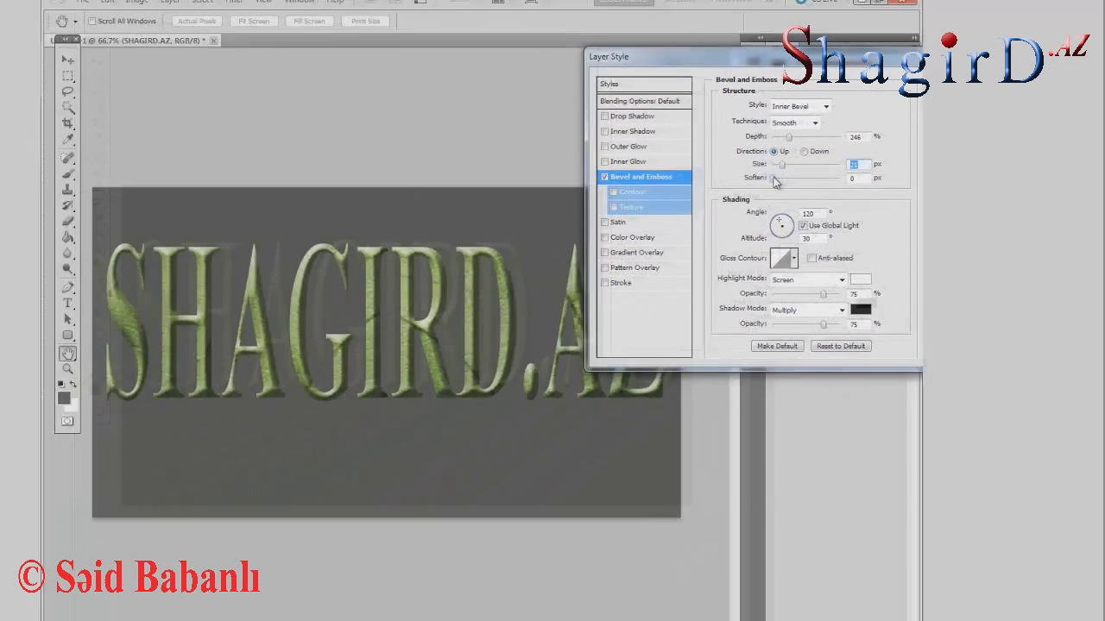
{"action": "left_click", "coordinate": [818, 169]}
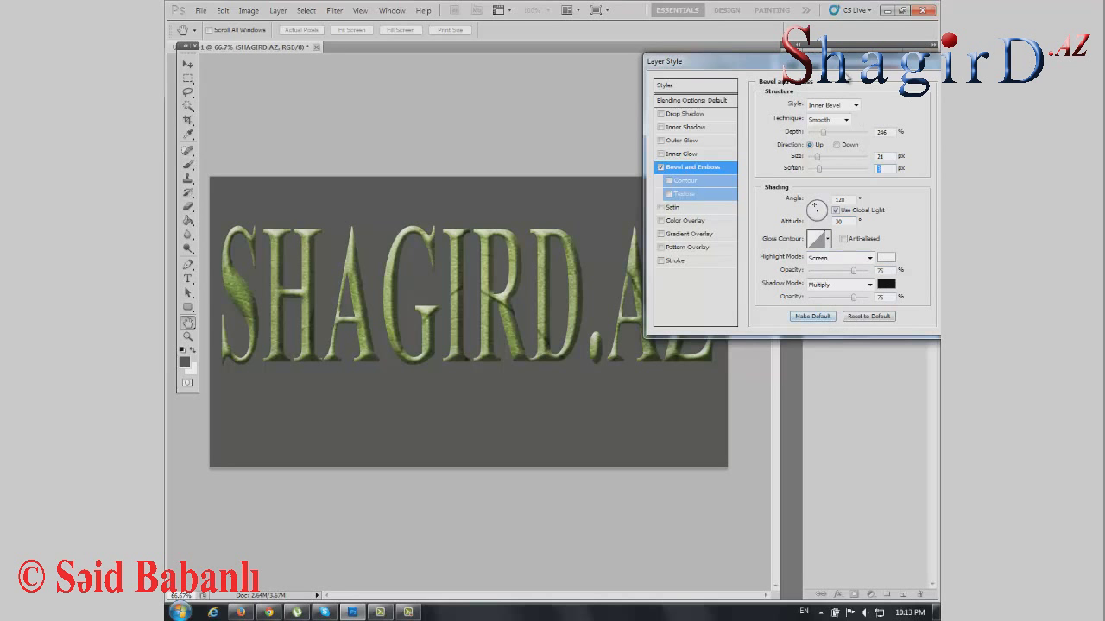
{"action": "left_click_drag", "start_coordinate": [816, 71], "coordinate": [646, 119]}
{"action": "left_click", "coordinate": [810, 132]}
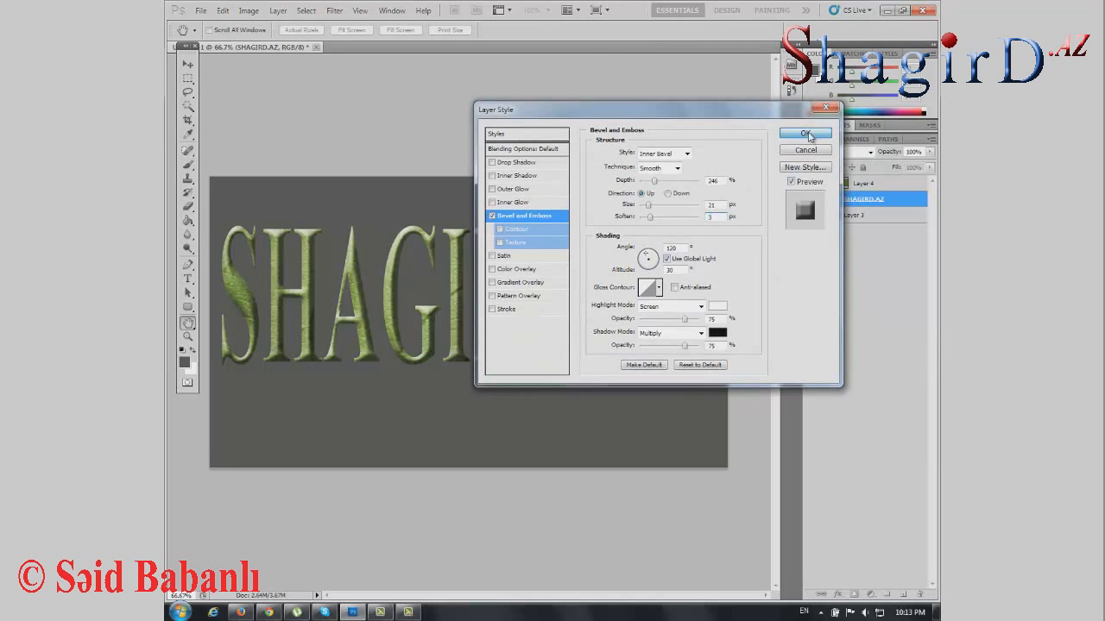
{"action": "left_click", "coordinate": [606, 101]}
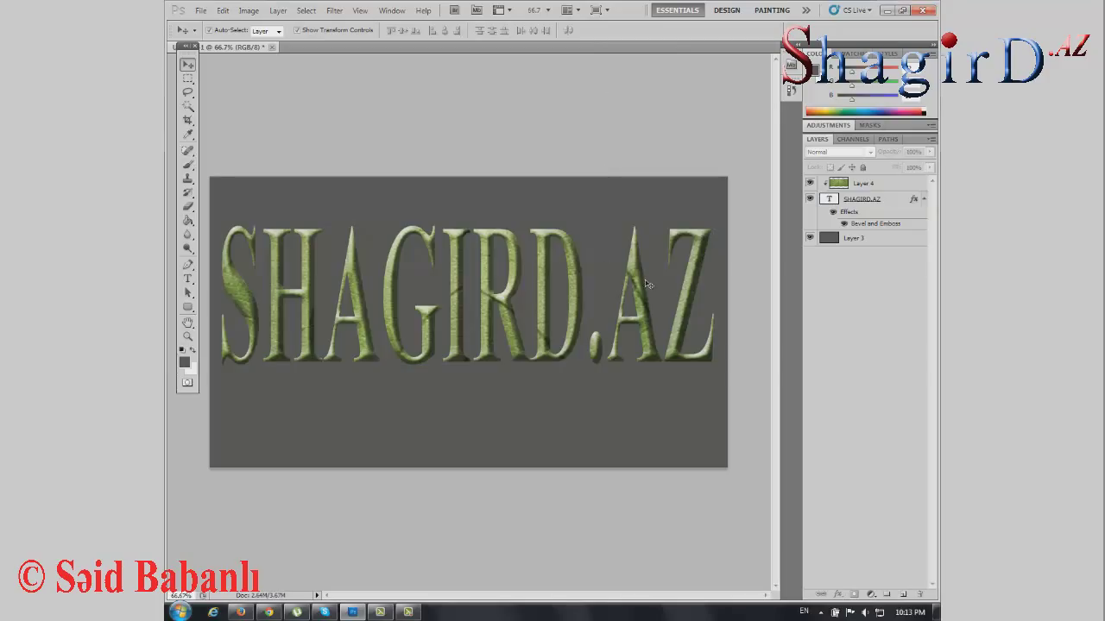
{"action": "left_click", "coordinate": [546, 241]}
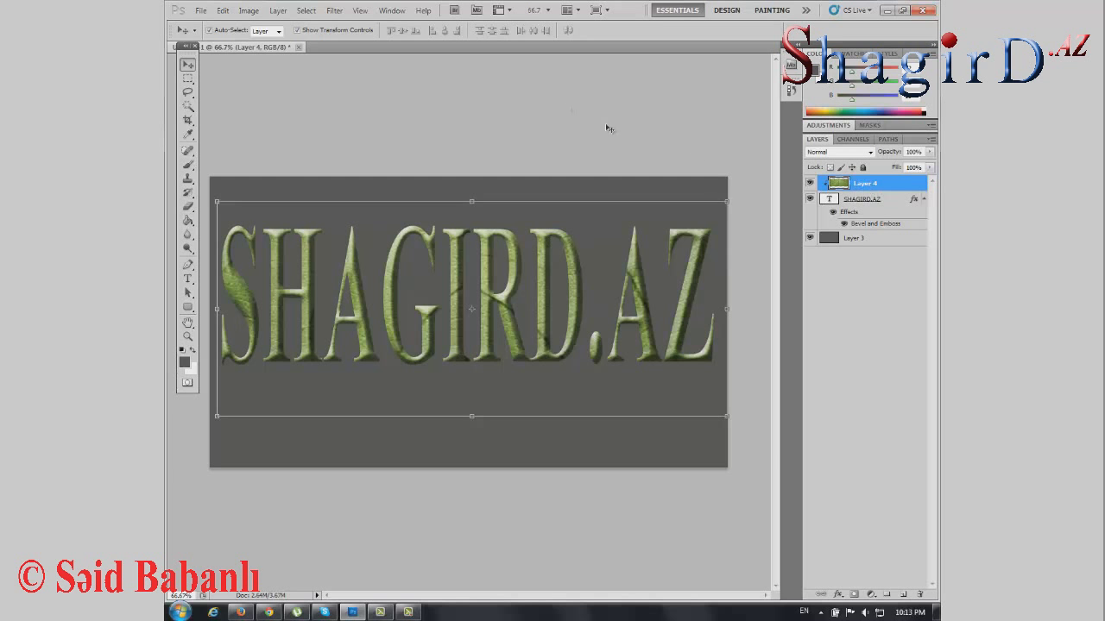
Step: Open the purple cracked texture from the TEXTURE results in a new tab and drag it into Photoshop
{"action": "left_click", "coordinate": [571, 102]}
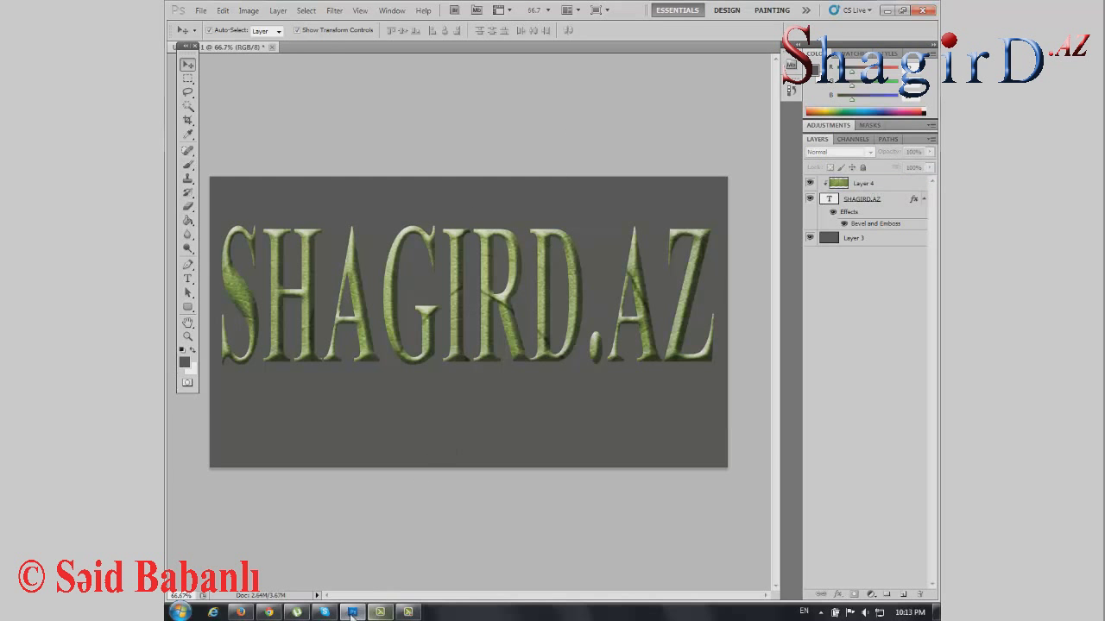
{"action": "left_click", "coordinate": [240, 612]}
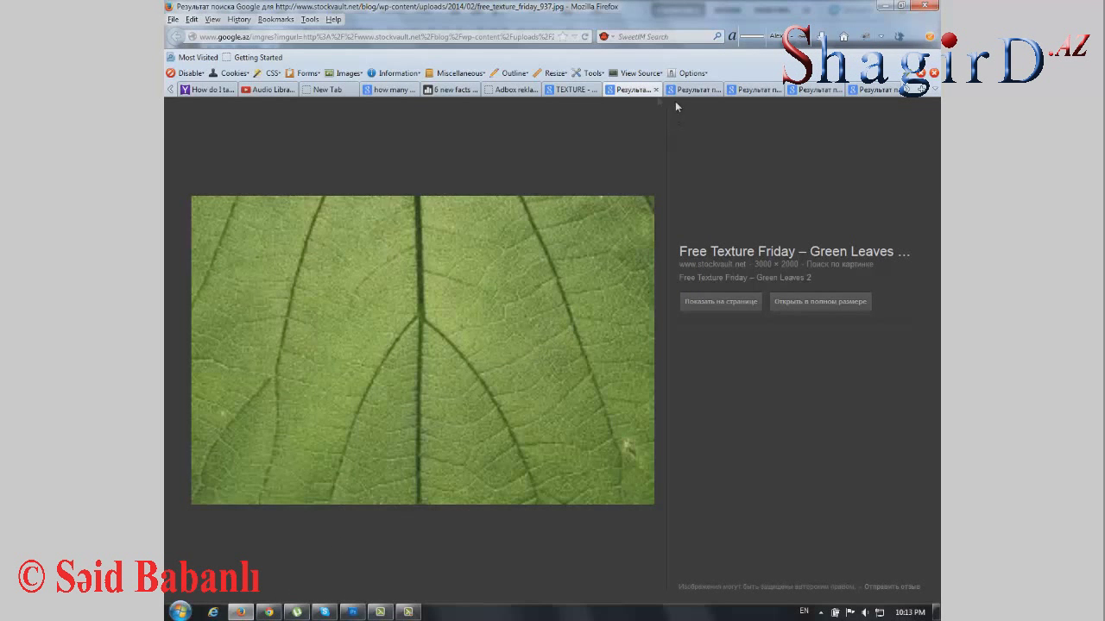
{"action": "left_click", "coordinate": [573, 89]}
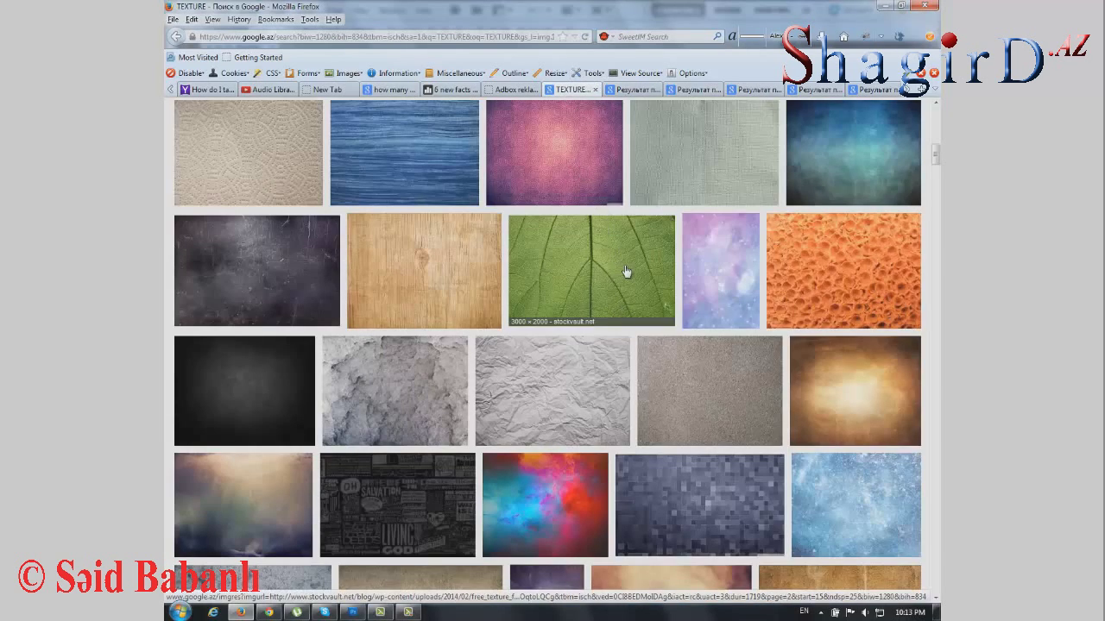
{"action": "scroll", "coordinate": [630, 275], "scroll_direction": "down", "scroll_amount": 5}
{"action": "scroll", "coordinate": [690, 259], "scroll_direction": "down", "scroll_amount": 5}
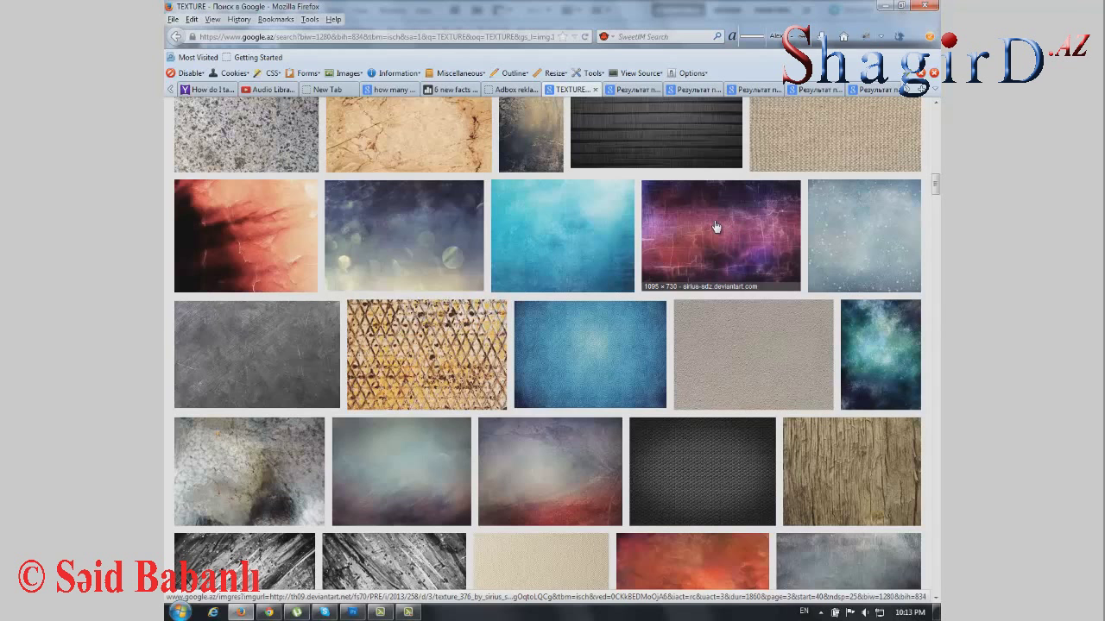
{"action": "middle_click", "coordinate": [740, 214]}
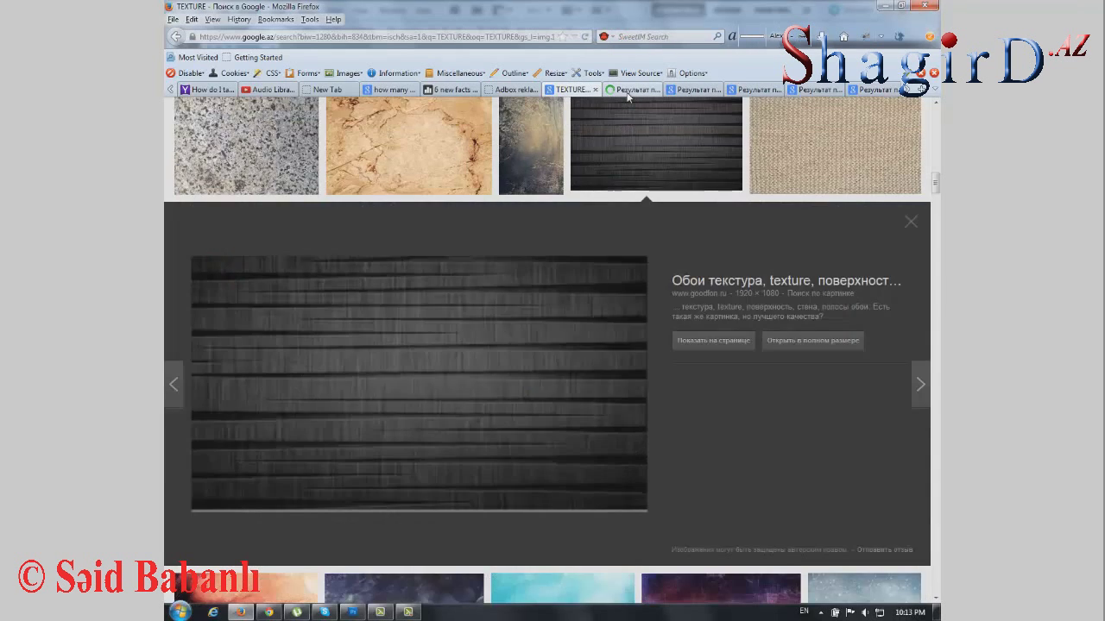
{"action": "left_click", "coordinate": [636, 90]}
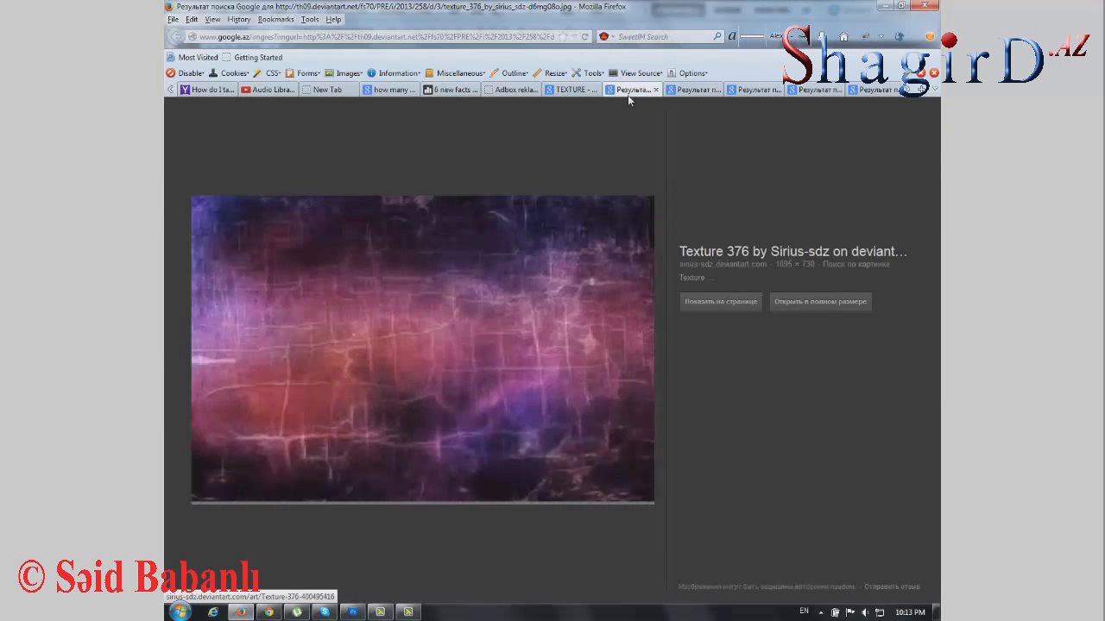
{"action": "left_click_drag", "start_coordinate": [486, 266], "coordinate": [528, 285]}
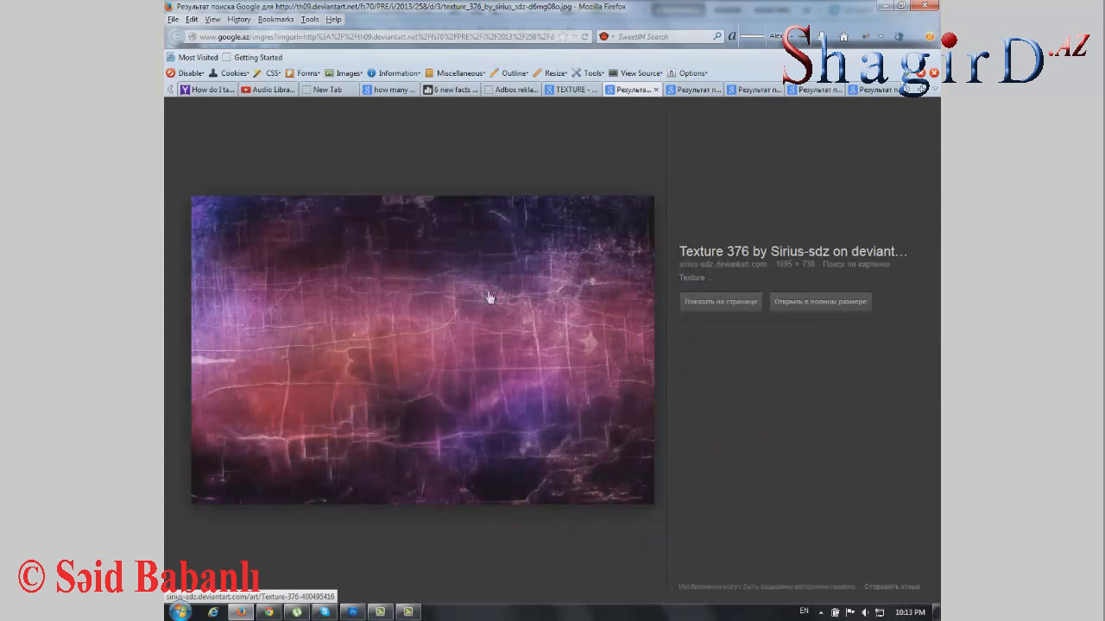
{"action": "mouse_move", "coordinate": [529, 285]}
{"action": "left_mouse_down"}
{"action": "mouse_move", "coordinate": [381, 570]}
{"action": "mouse_move", "coordinate": [569, 201]}
{"action": "mouse_move", "coordinate": [407, 329]}
{"action": "mouse_move", "coordinate": [485, 340]}
{"action": "mouse_move", "coordinate": [471, 339]}
{"action": "left_mouse_up"}
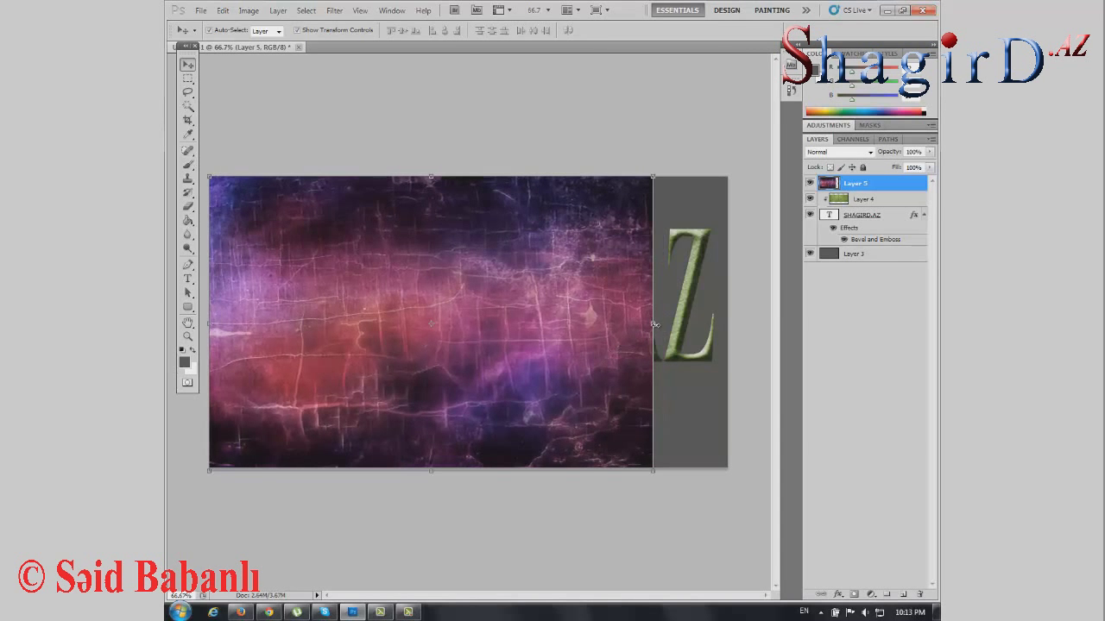
Step: Stretch the Layer 5 purple texture across the canvas and hide the green Layer 4
{"action": "left_click_drag", "start_coordinate": [654, 323], "coordinate": [730, 329]}
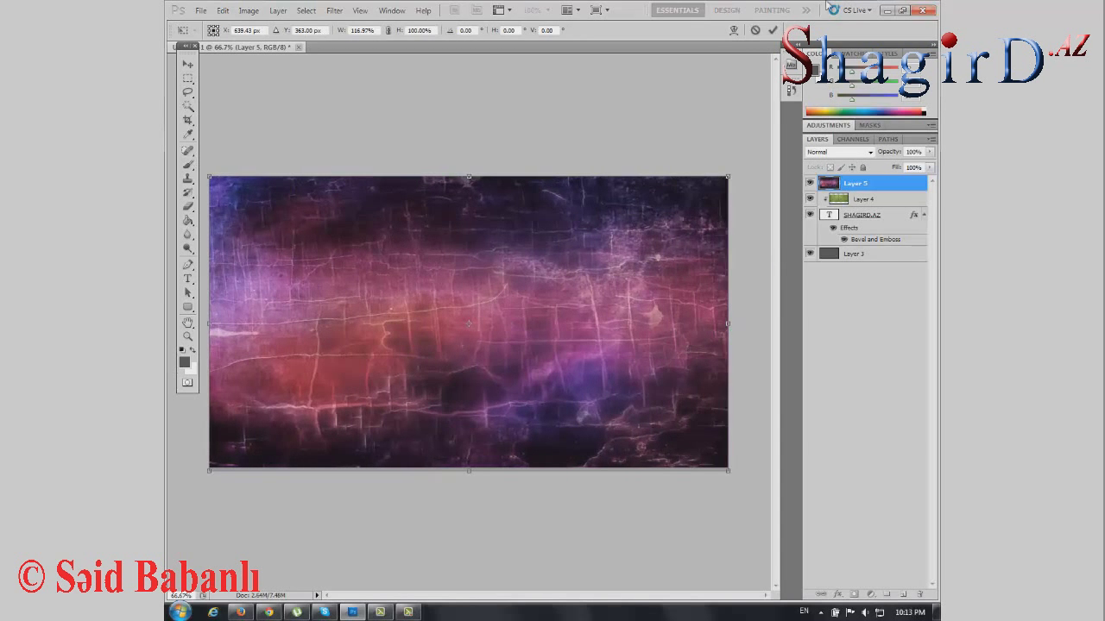
{"action": "left_click", "coordinate": [775, 30]}
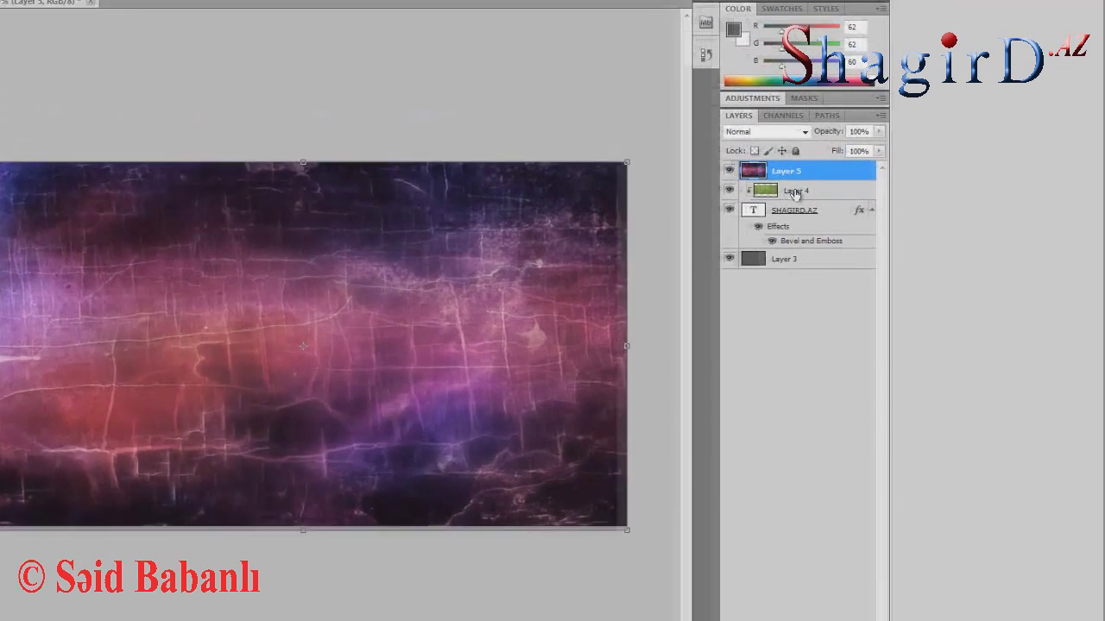
{"action": "left_click", "coordinate": [825, 199]}
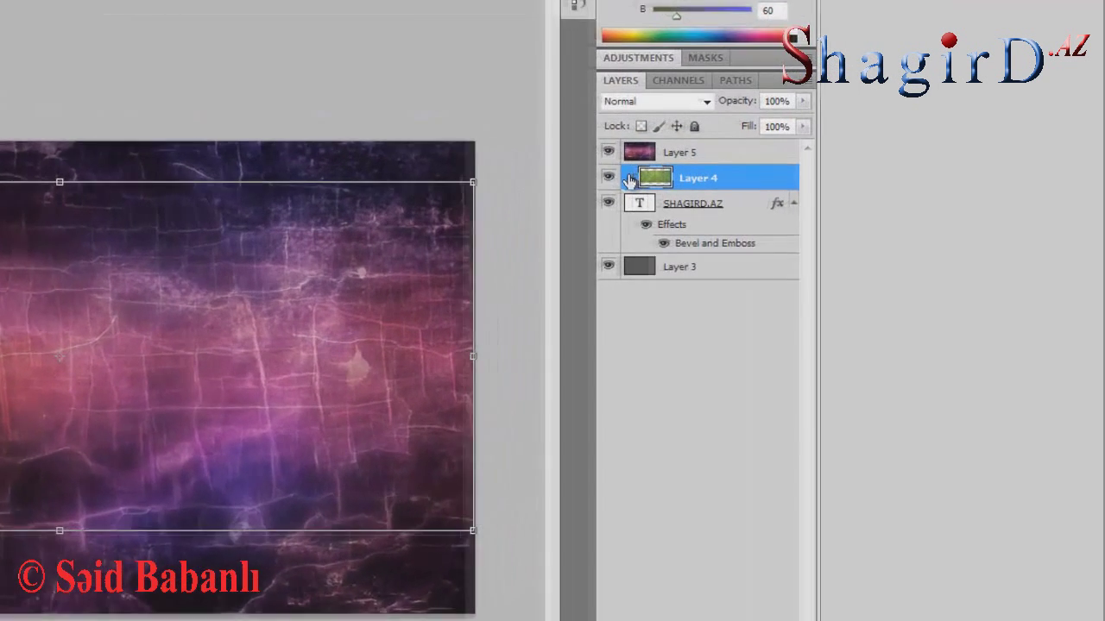
{"action": "left_click", "coordinate": [810, 198]}
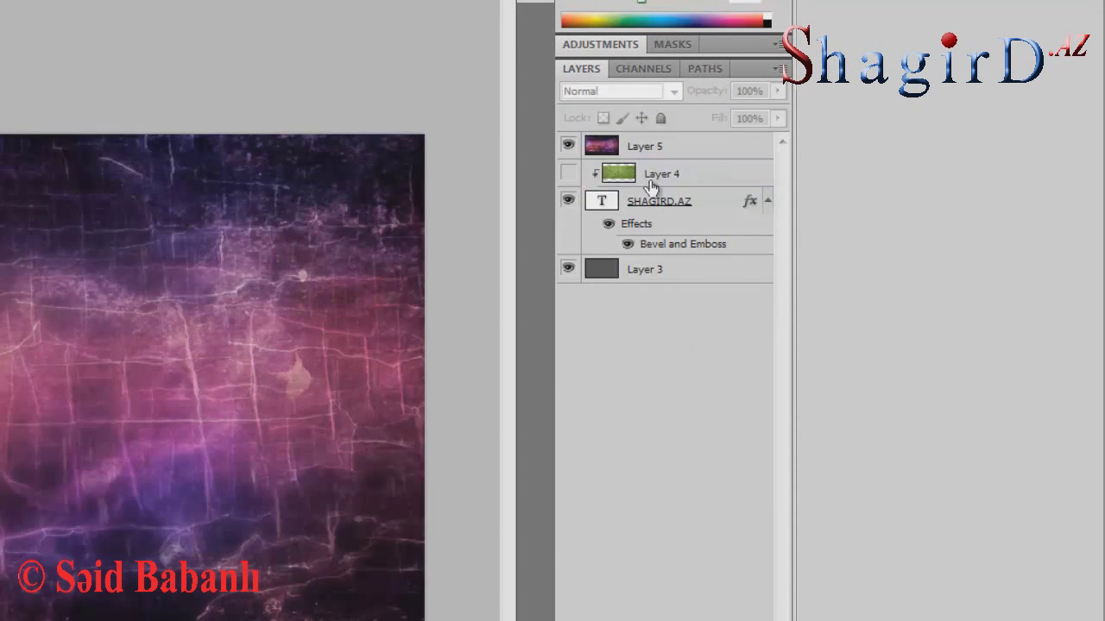
Step: Clip Layer 5 to the SHAGIRD.AZ text layer
{"action": "left_click", "coordinate": [647, 147]}
{"action": "right_click", "coordinate": [647, 147]}
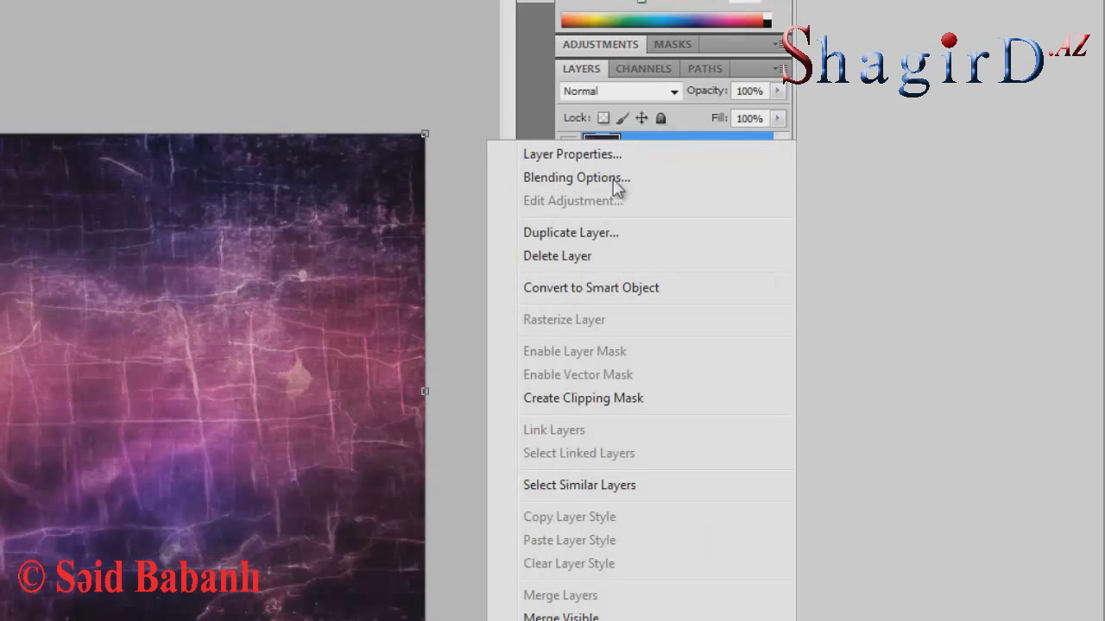
{"action": "left_click", "coordinate": [623, 400]}
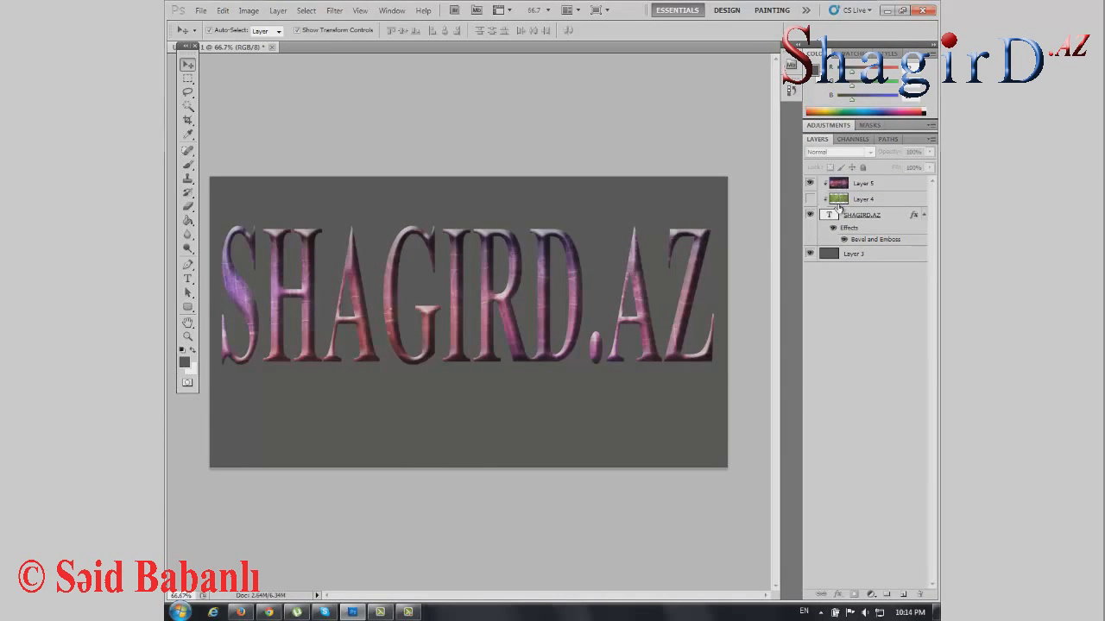
Step: Add a pale Outer Glow to SHAGIRD.AZ with 3% noise and 35 px size
{"action": "left_click", "coordinate": [874, 218]}
{"action": "right_click", "coordinate": [866, 216]}
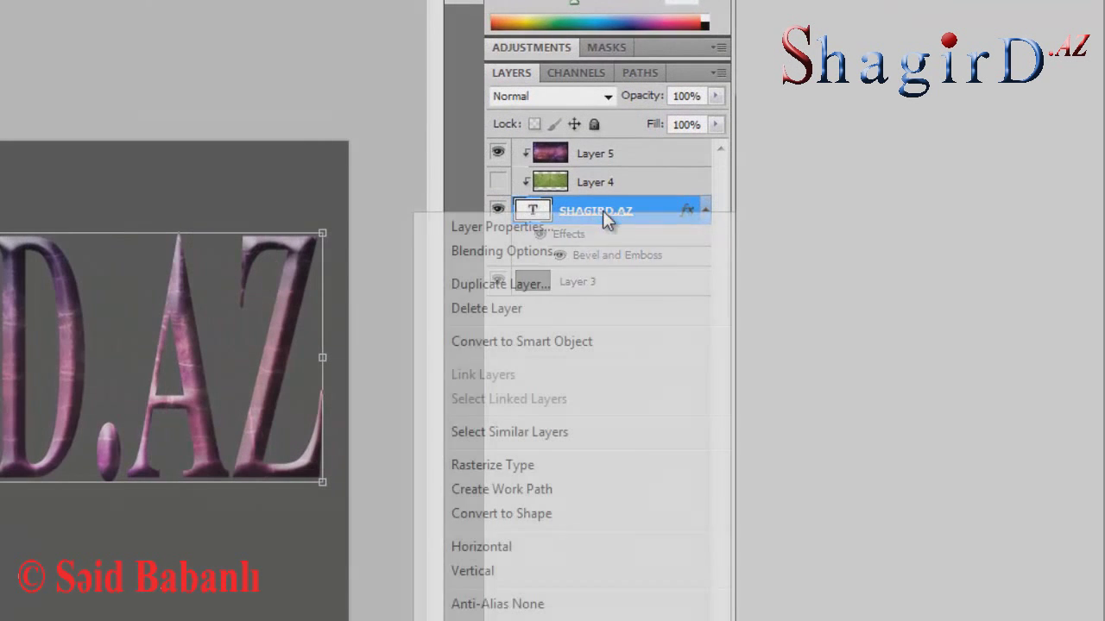
{"action": "left_click", "coordinate": [558, 256]}
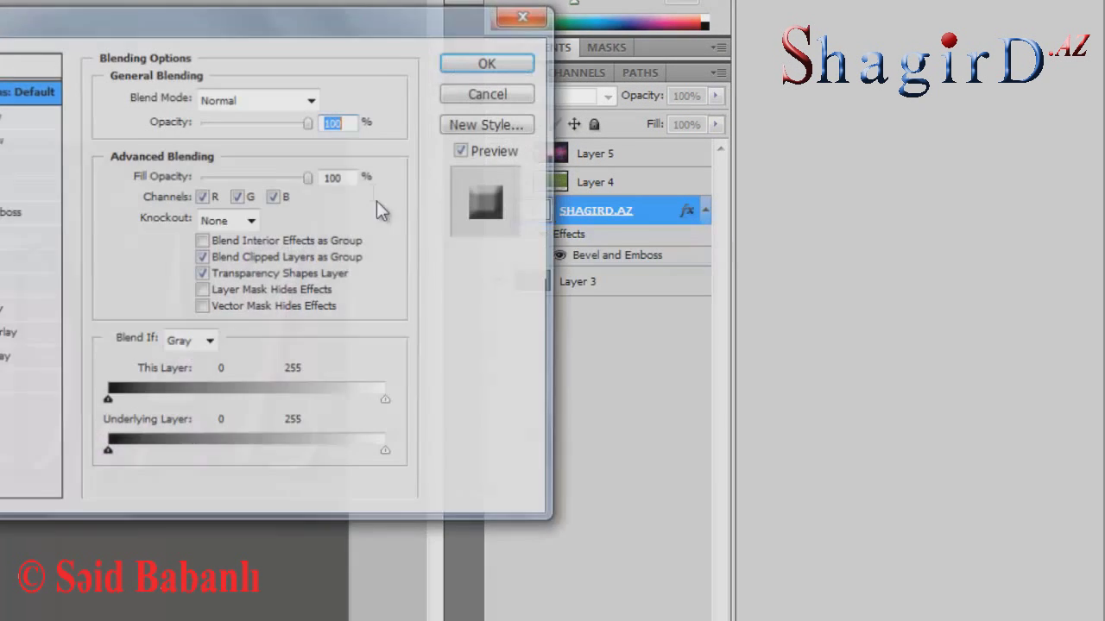
{"action": "left_click_drag", "start_coordinate": [232, 29], "coordinate": [483, 17]}
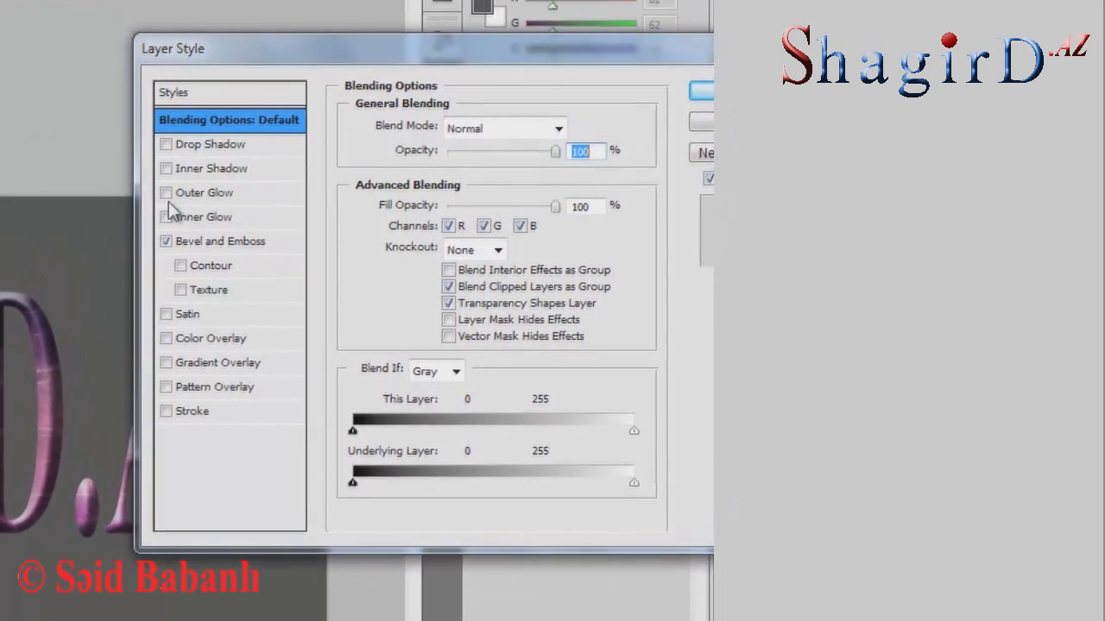
{"action": "left_click", "coordinate": [157, 217]}
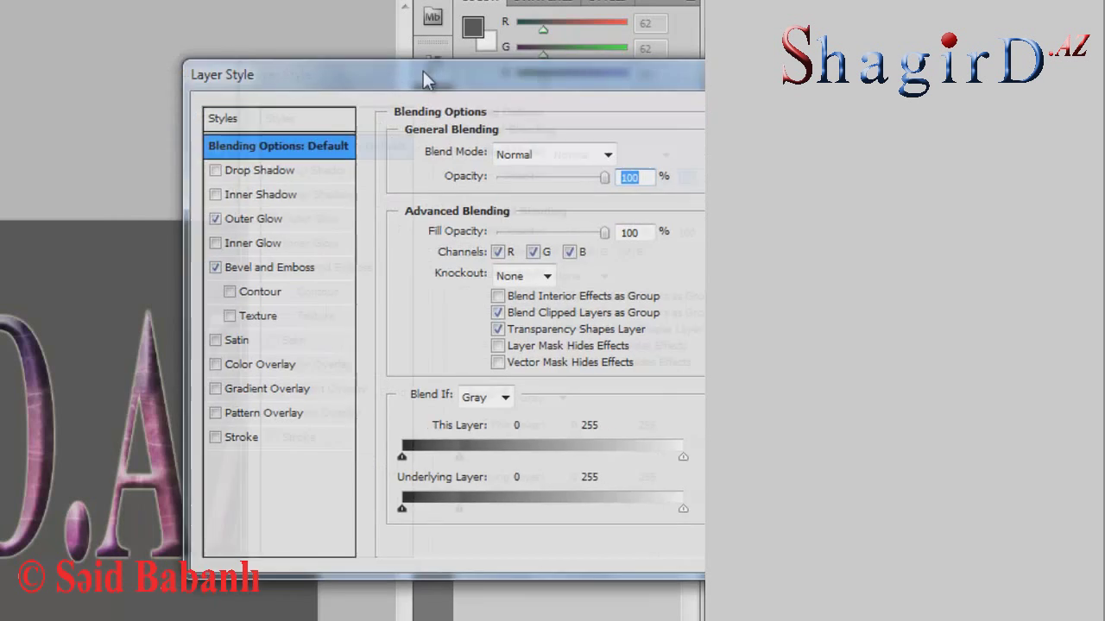
{"action": "left_click_drag", "start_coordinate": [298, 72], "coordinate": [427, 71]}
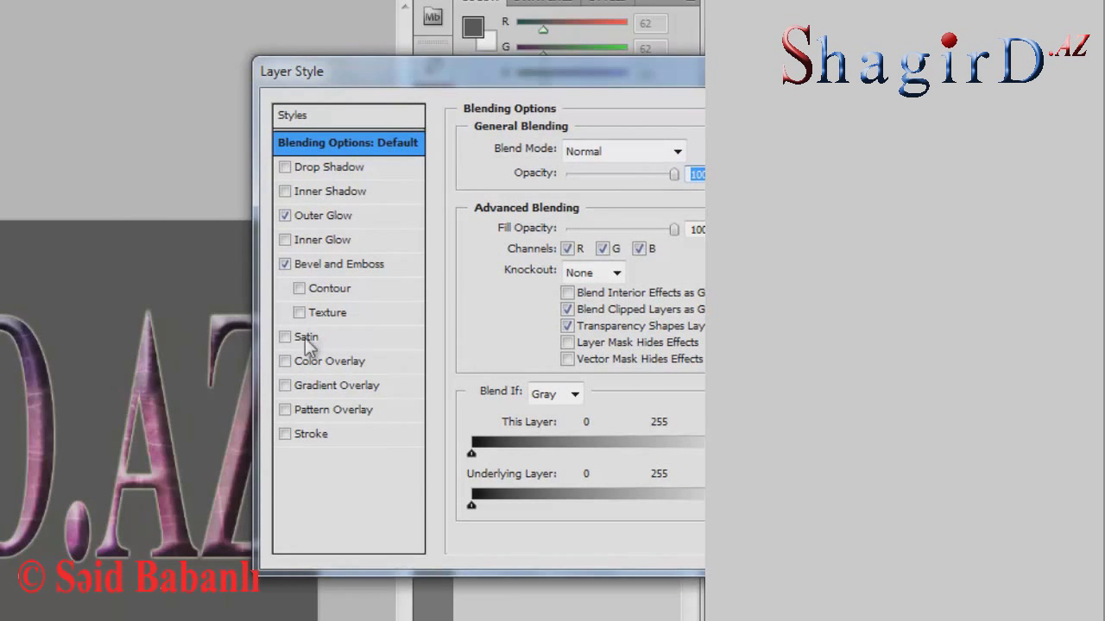
{"action": "left_click", "coordinate": [321, 215]}
{"action": "left_click_drag", "start_coordinate": [532, 76], "coordinate": [391, 36]}
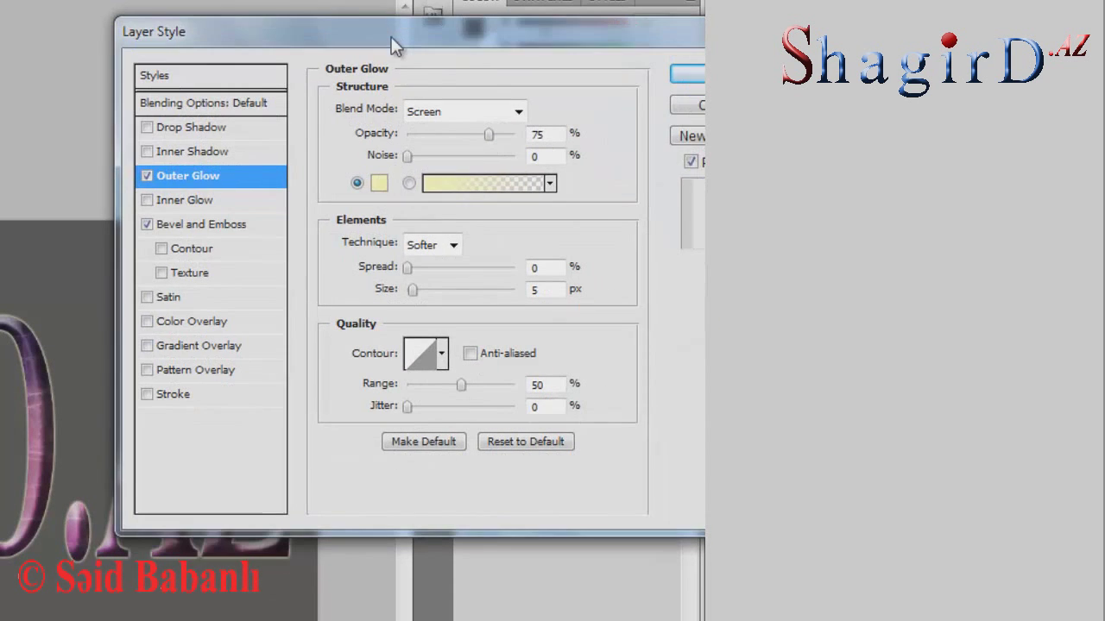
{"action": "left_click_drag", "start_coordinate": [403, 159], "coordinate": [408, 159]}
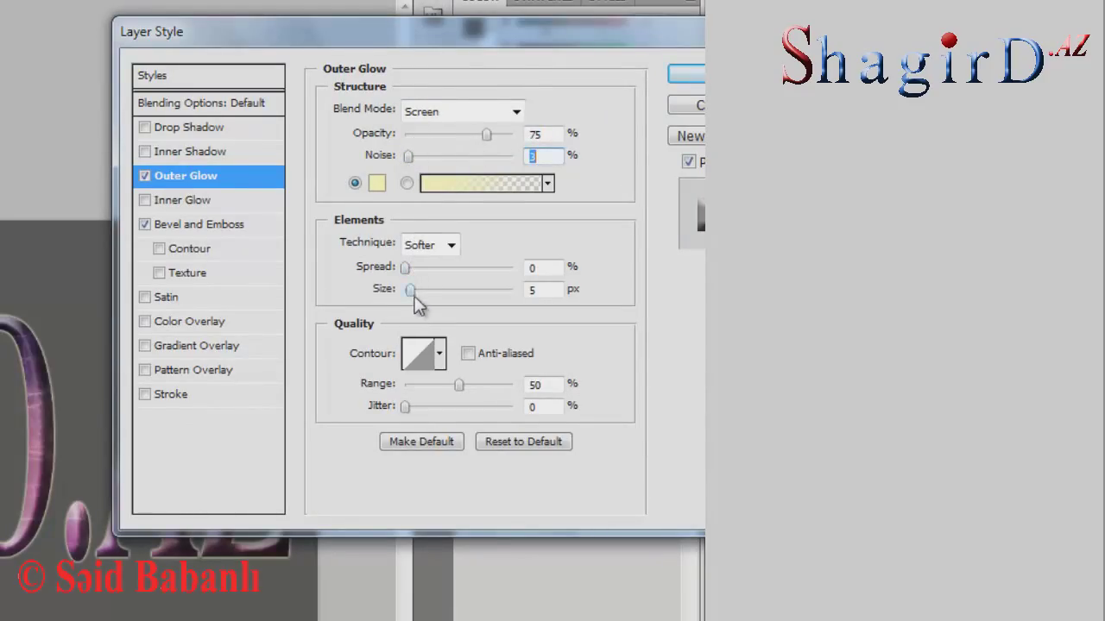
{"action": "left_click_drag", "start_coordinate": [411, 291], "coordinate": [428, 296]}
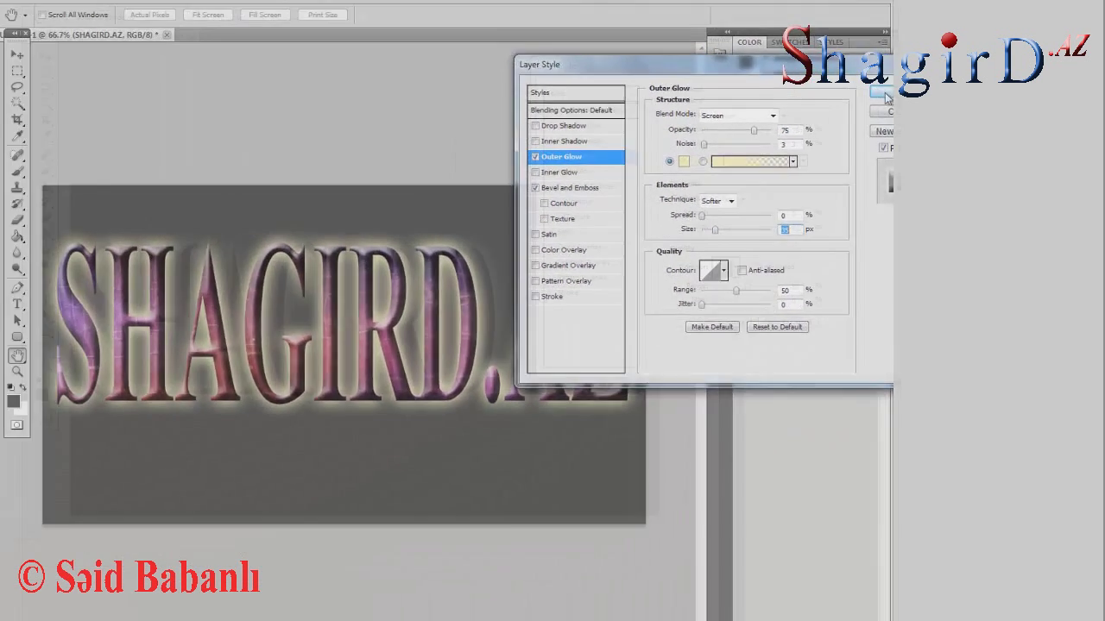
{"action": "key", "text": "Return"}
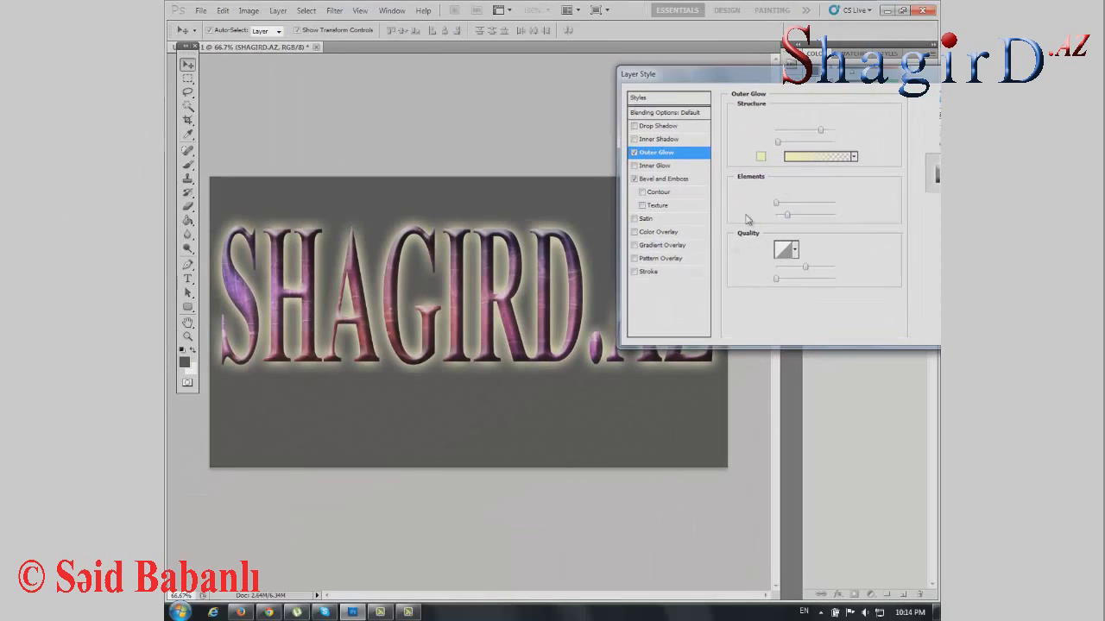
{"action": "left_click", "coordinate": [637, 100]}
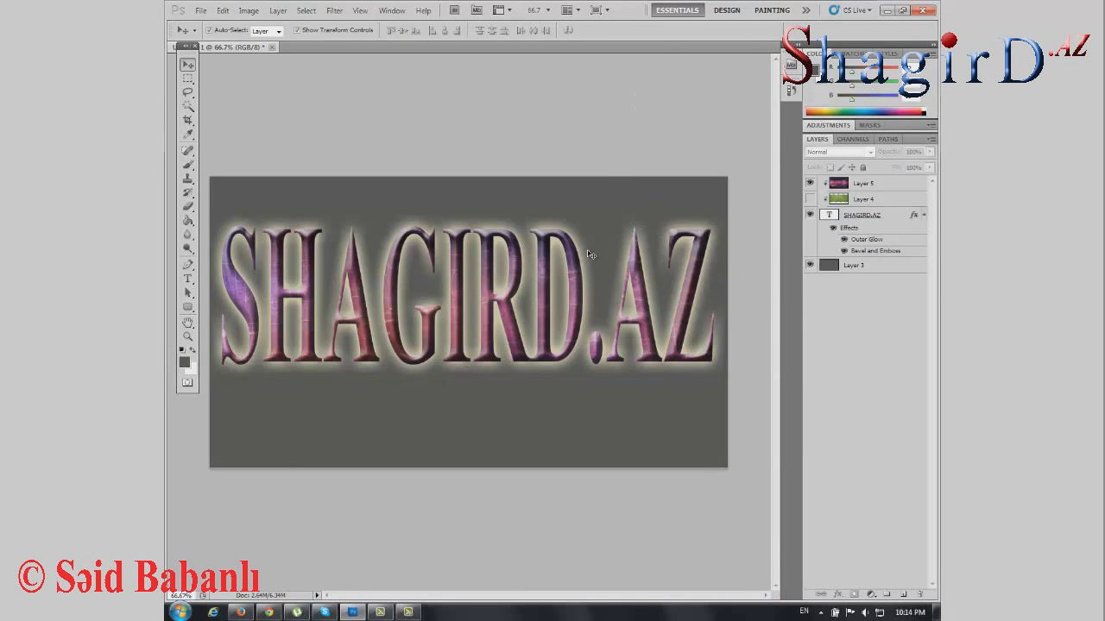